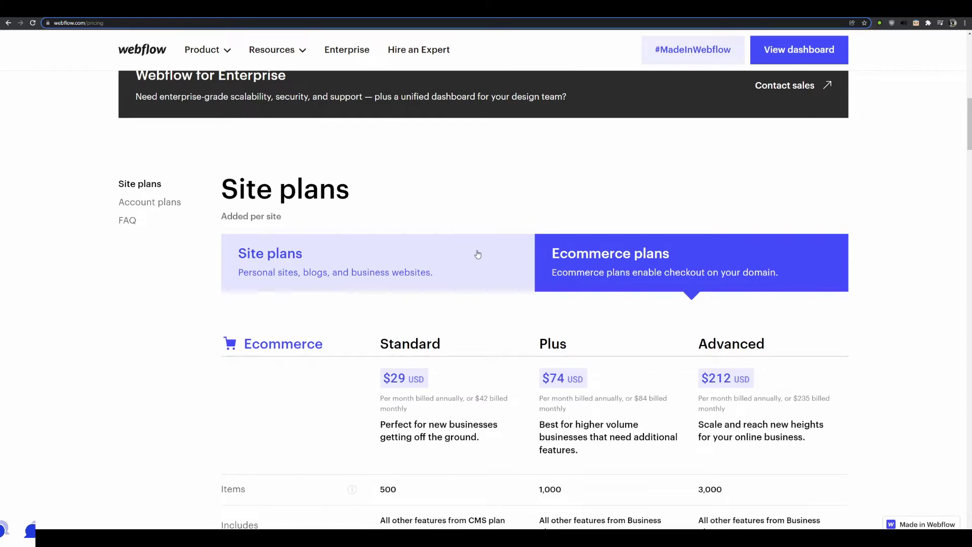
Compare Site and Ecommerce plan pricing, highlighting the $29 Standard price and Basic plan heading
click(477, 254)
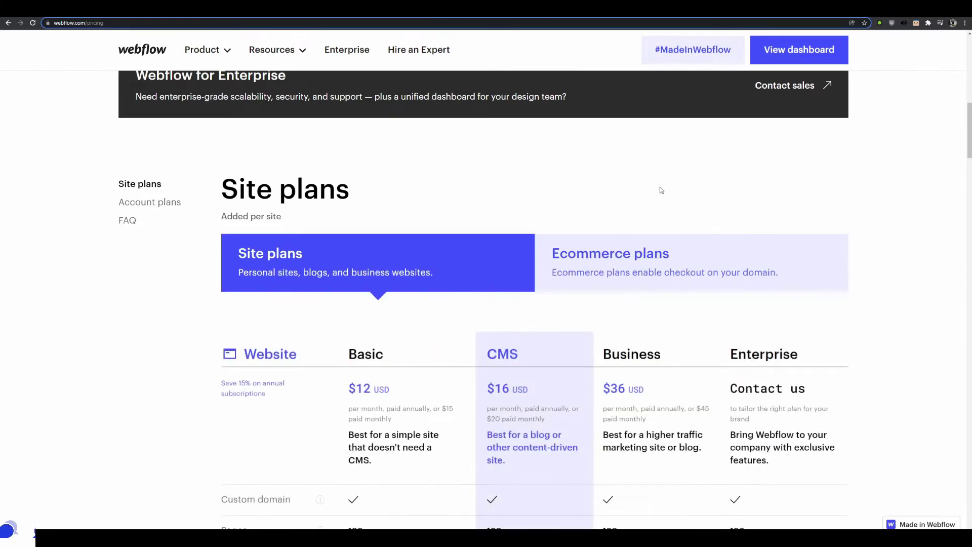
scroll(633, 183, down, 3)
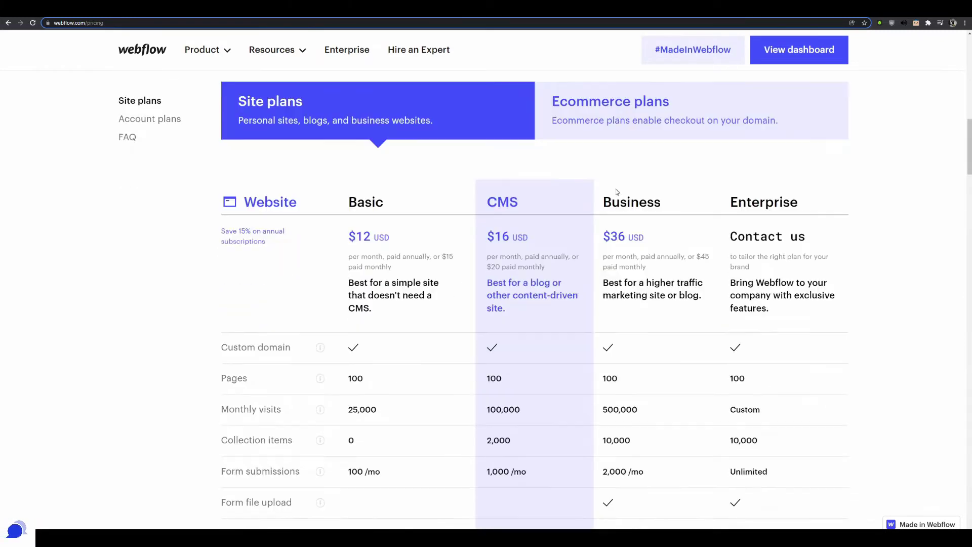
click(619, 113)
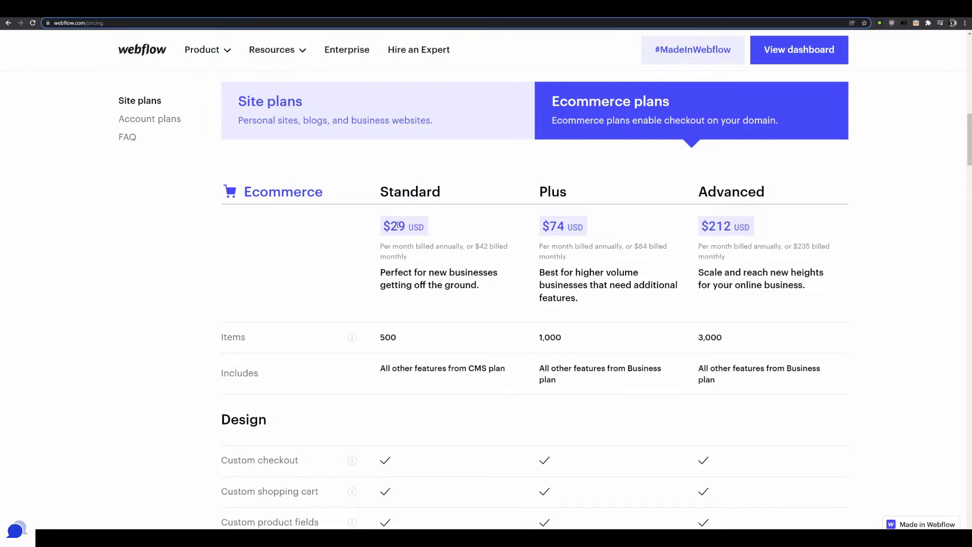
drag(425, 227, 390, 227)
click(469, 126)
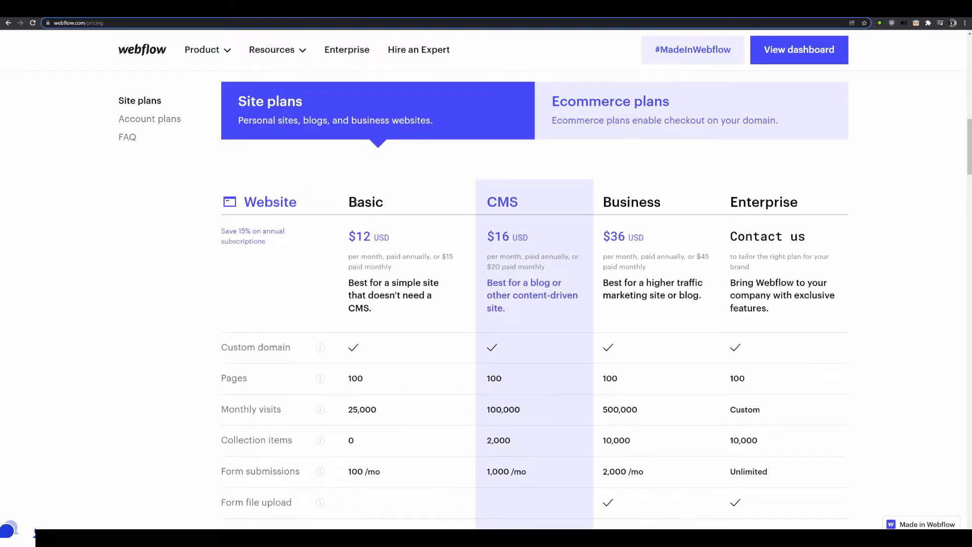
drag(349, 203, 384, 203)
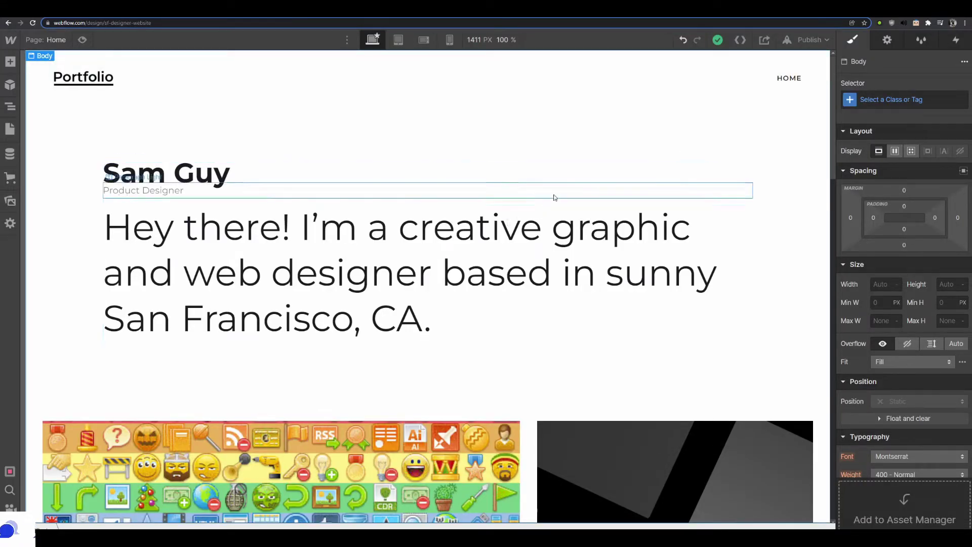
Scroll through the portfolio home page canvas, then bring up the Stripe Products list
scroll(339, 212, down, 3)
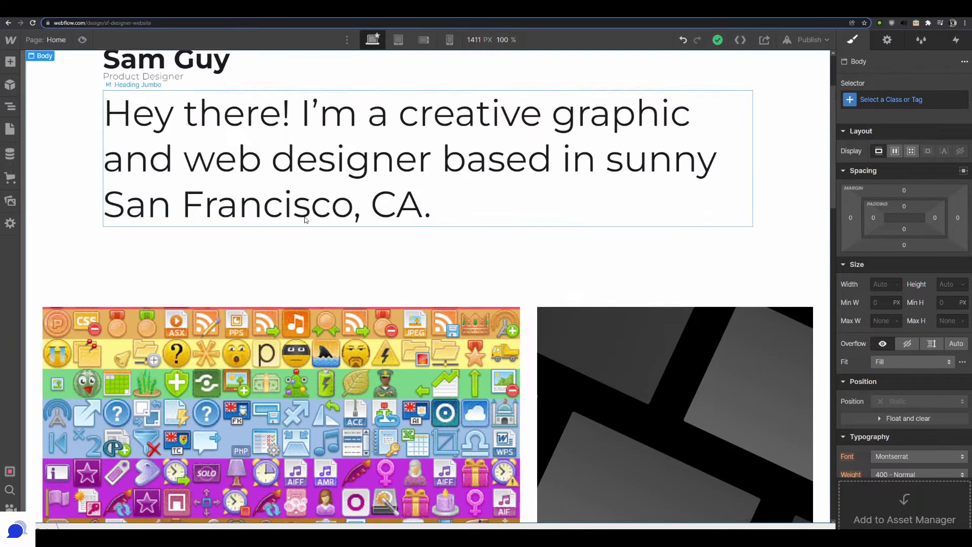
scroll(339, 212, up, 3)
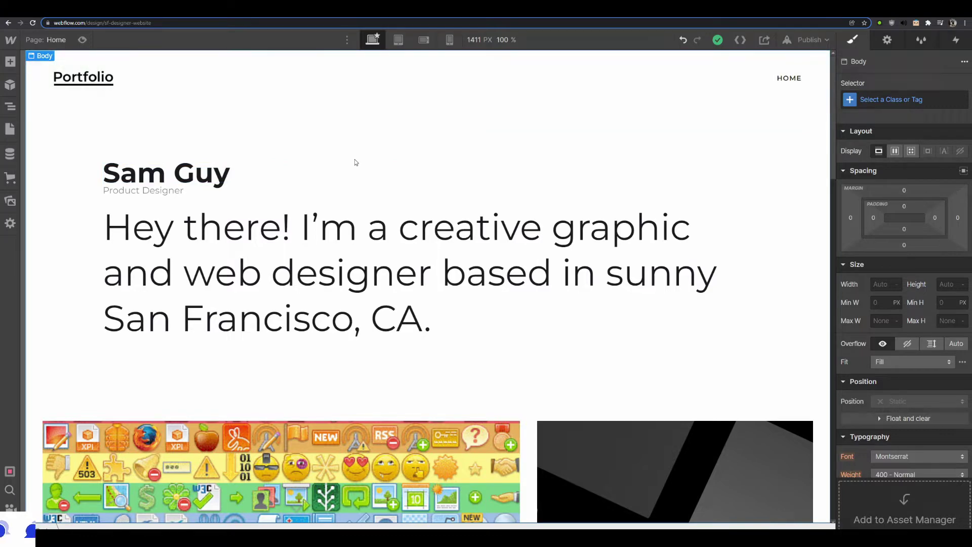
scroll(397, 255, down, 5)
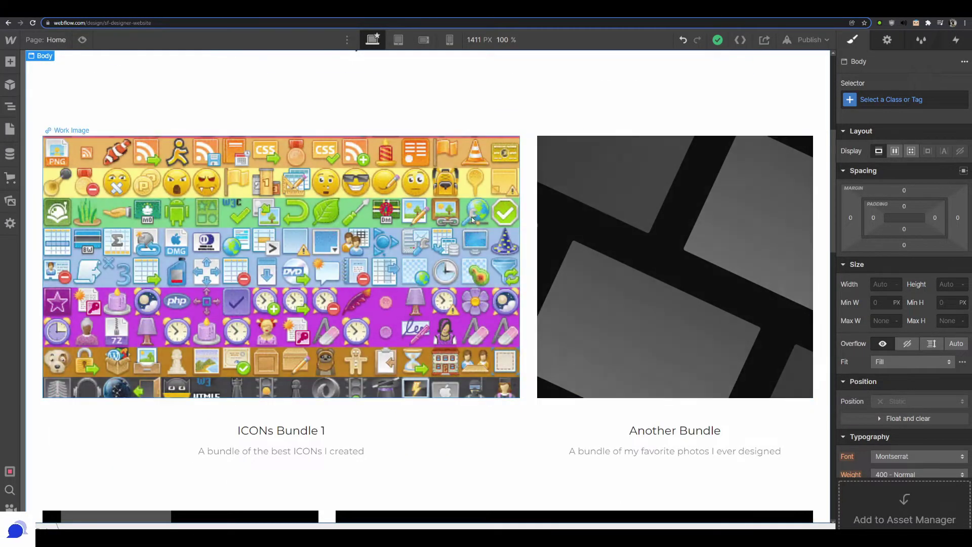
scroll(472, 217, up, 5)
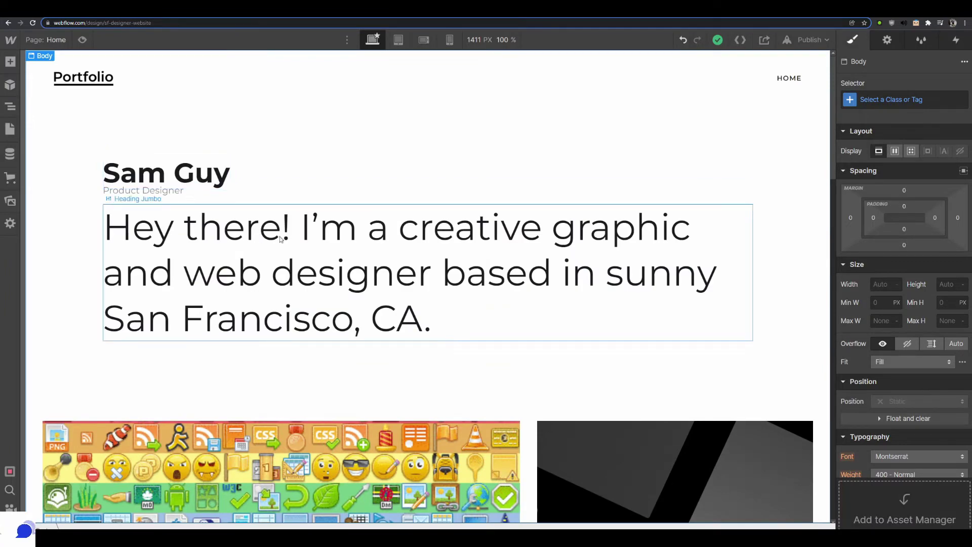
scroll(416, 235, down, 4)
scroll(417, 234, up, 3)
scroll(404, 276, down, 5)
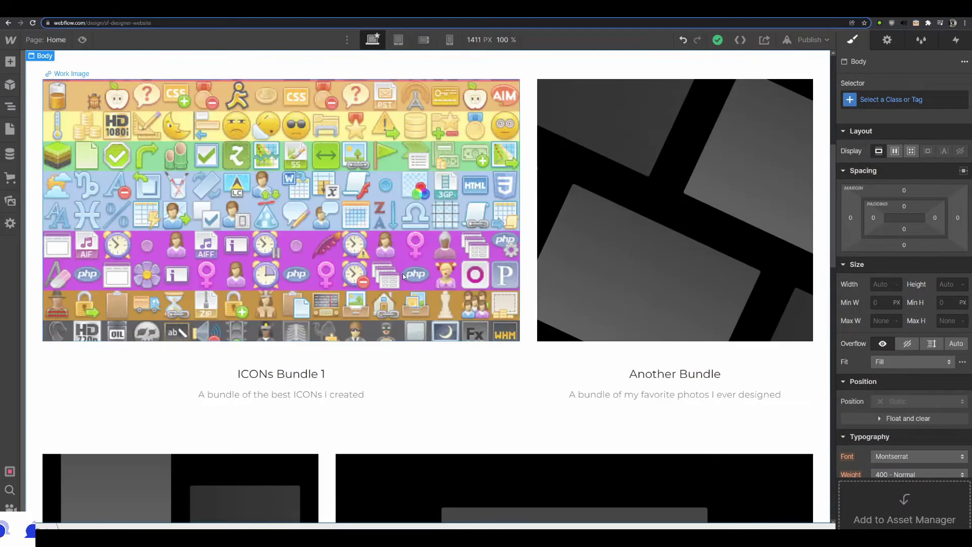
scroll(420, 271, up, 2)
scroll(419, 270, up, 4)
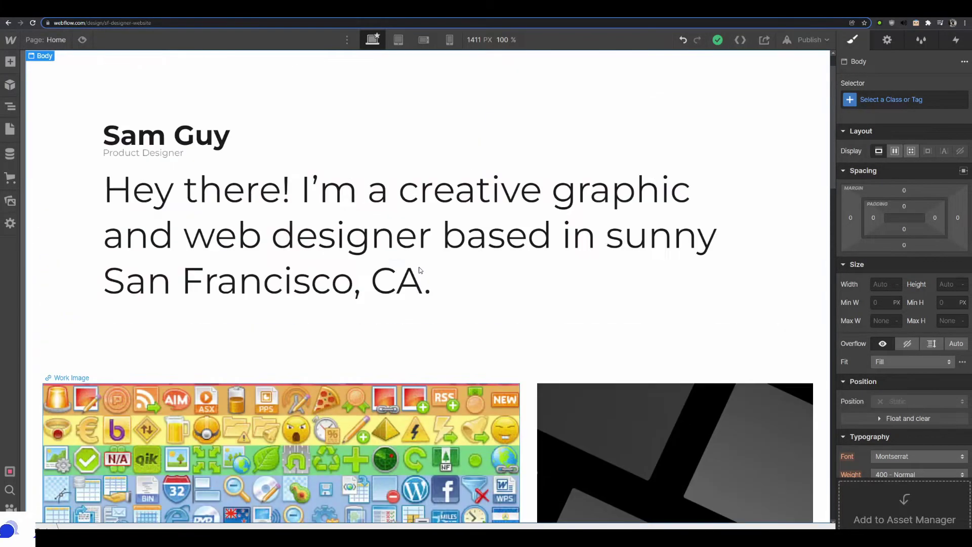
scroll(419, 269, down, 3)
scroll(420, 270, down, 2)
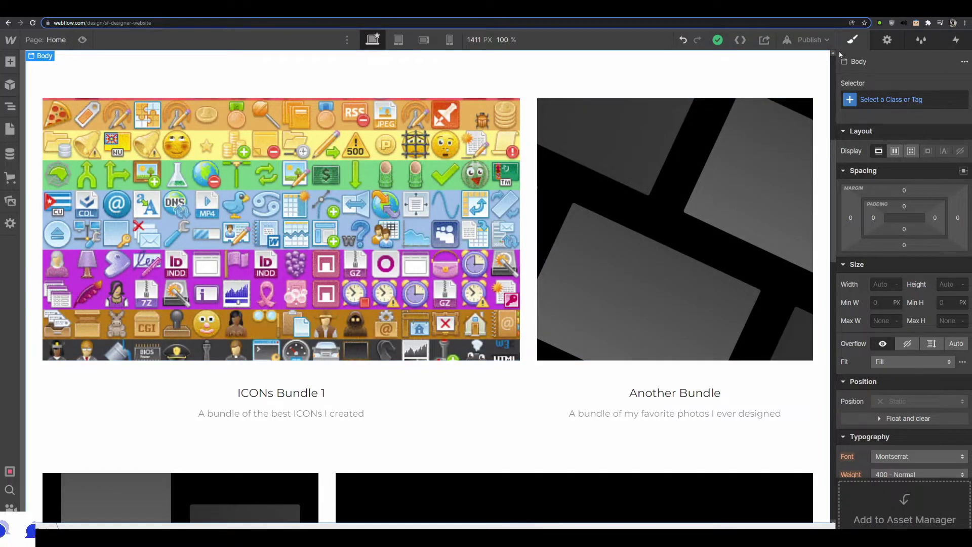
scroll(658, 165, up, 5)
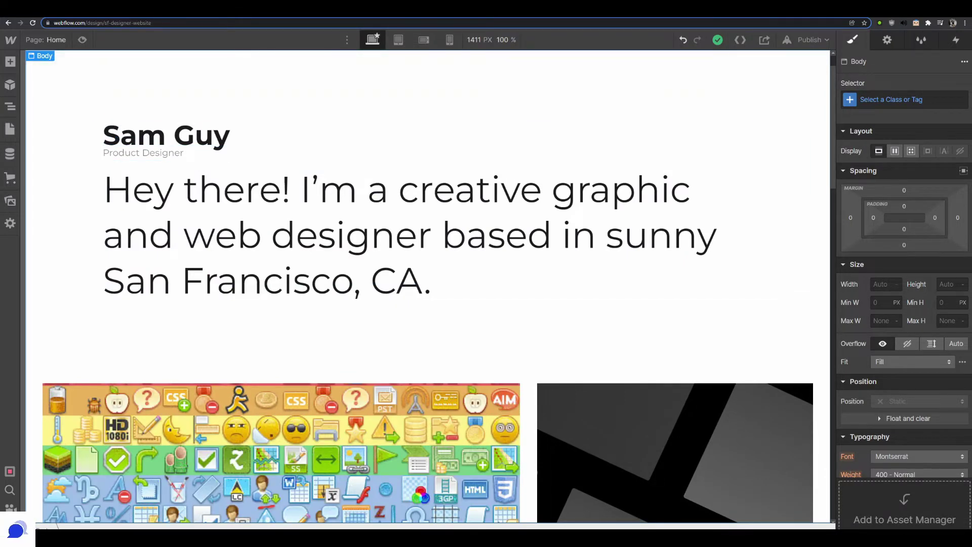
click(881, 8)
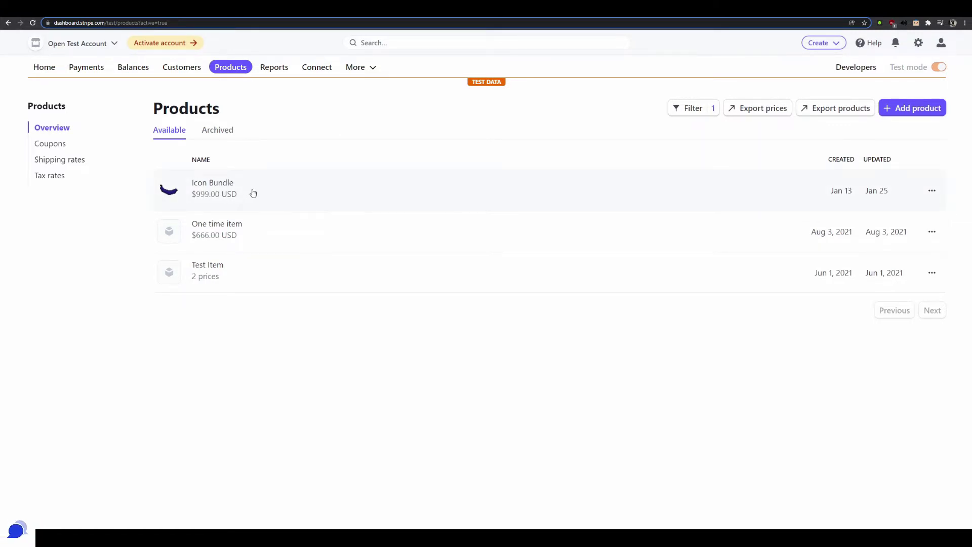
Create a product named 'Icons Bundle - 1' described as 'My favorite and most successful icons I ever designed'
click(911, 111)
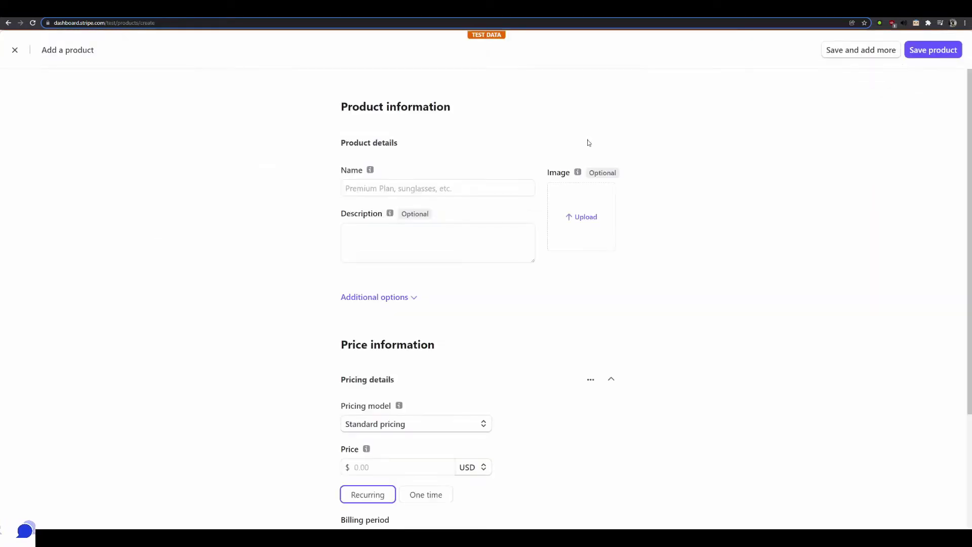
click(431, 188)
text(Ic)
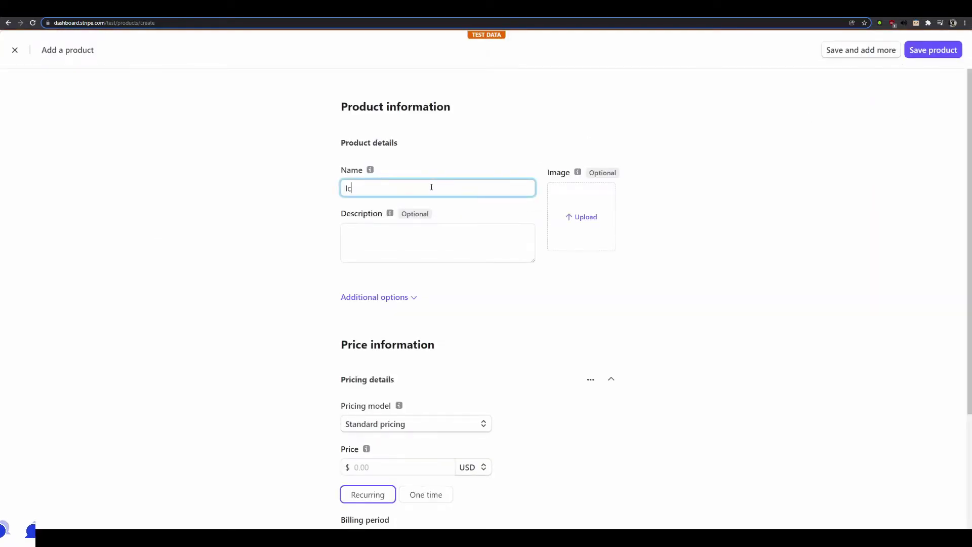
text(ons Bundle)
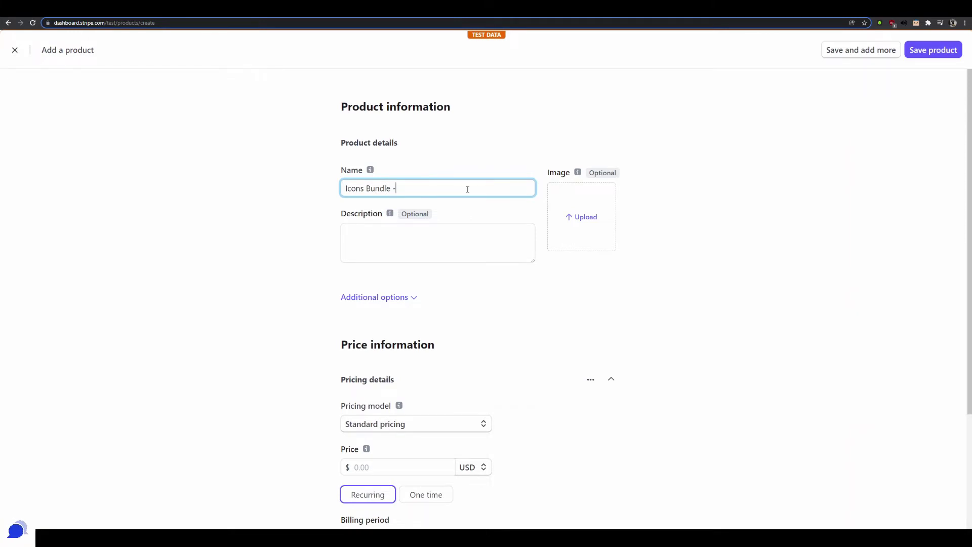
text( - 1)
click(455, 246)
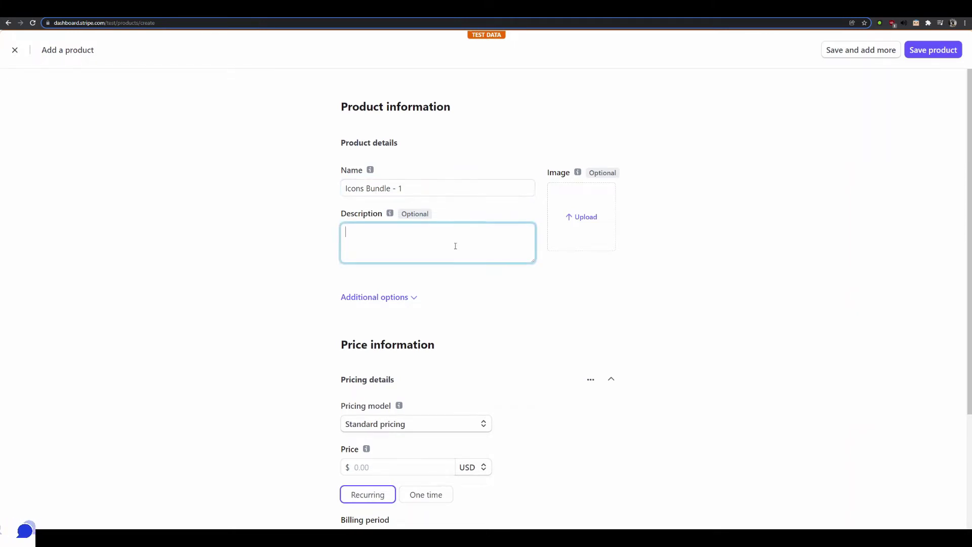
text(My favor)
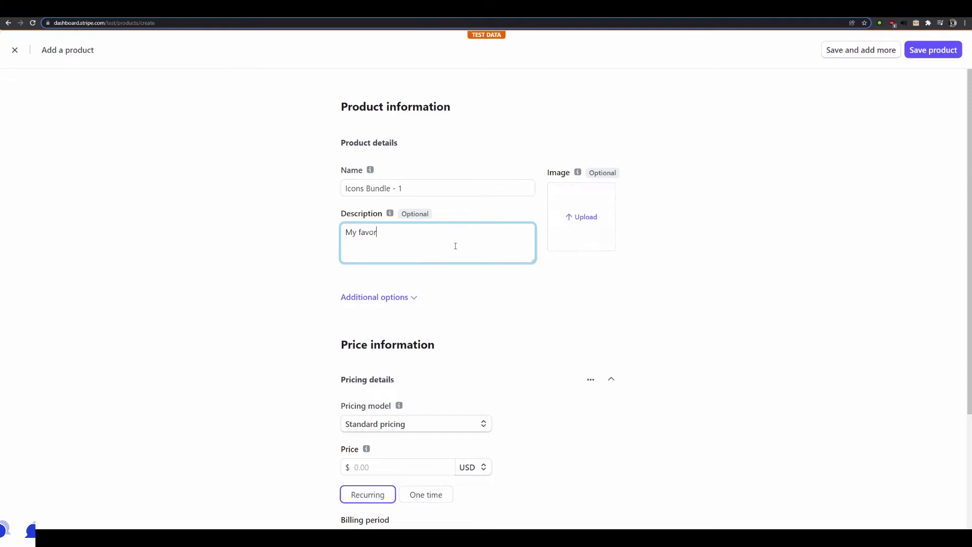
text(ite and most success)
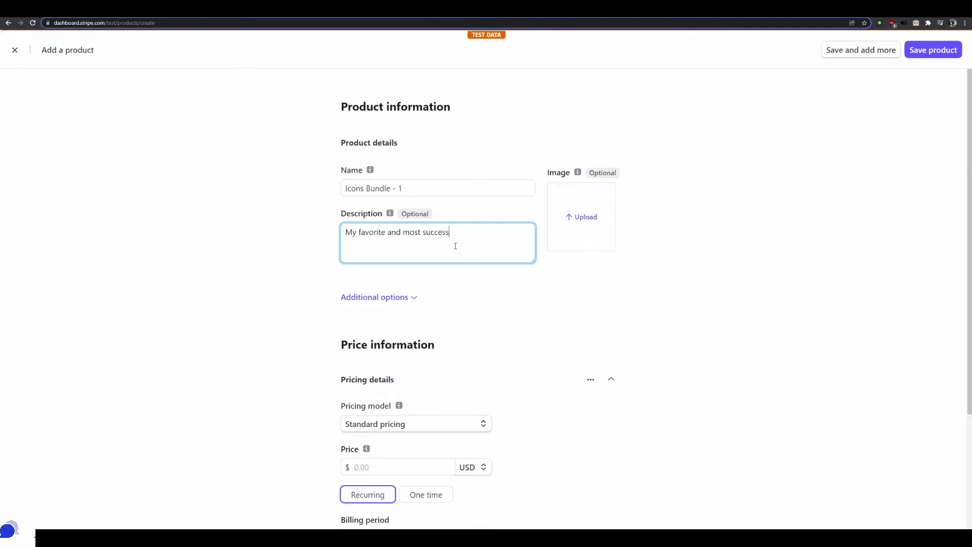
text(ful icons I ever)
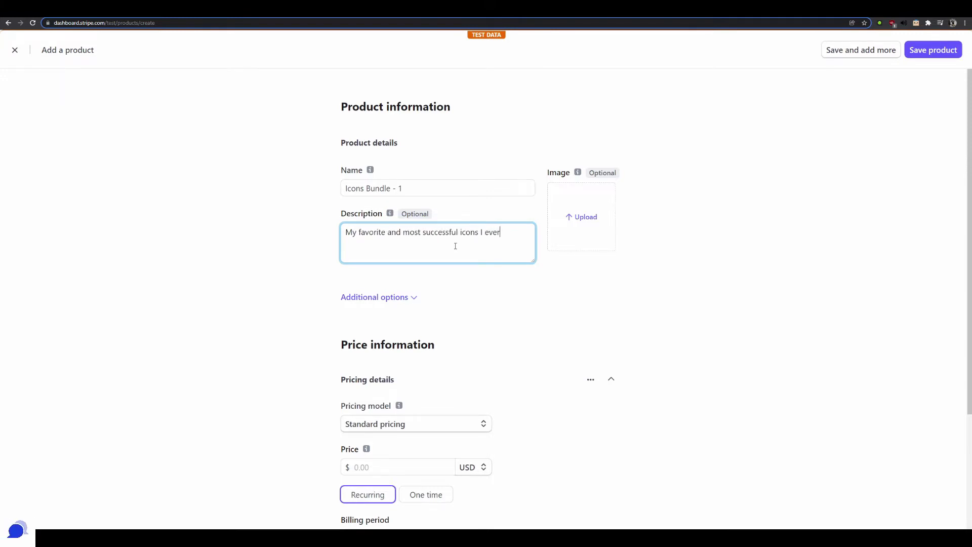
text( designed)
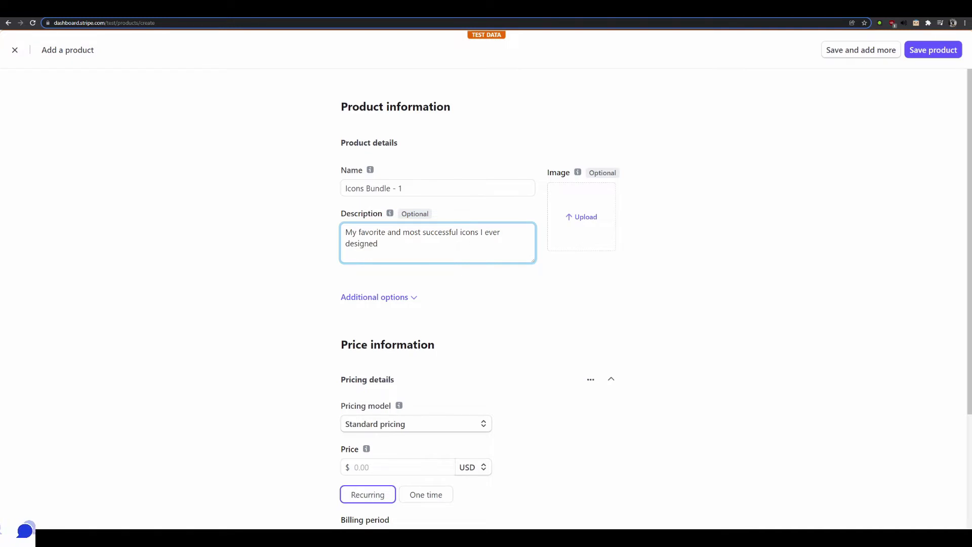
key(Tab)
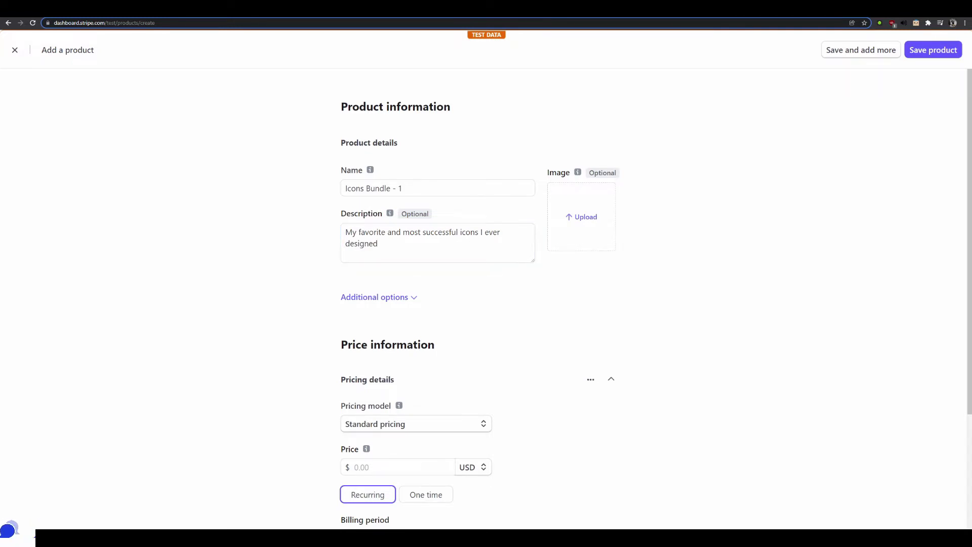
Add the icon bundle picture as the product image and expand the additional product options
drag(970, 187, 605, 219)
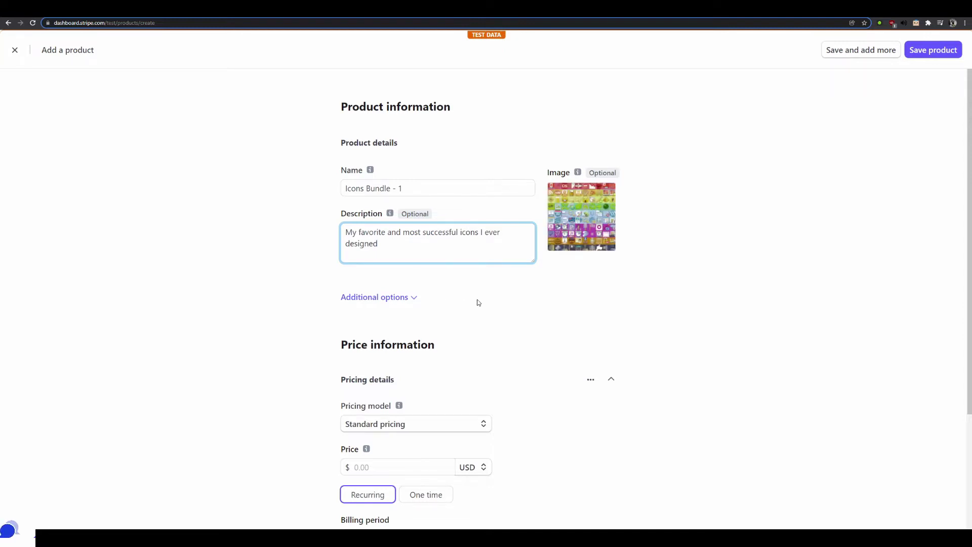
scroll(421, 348, down, 2)
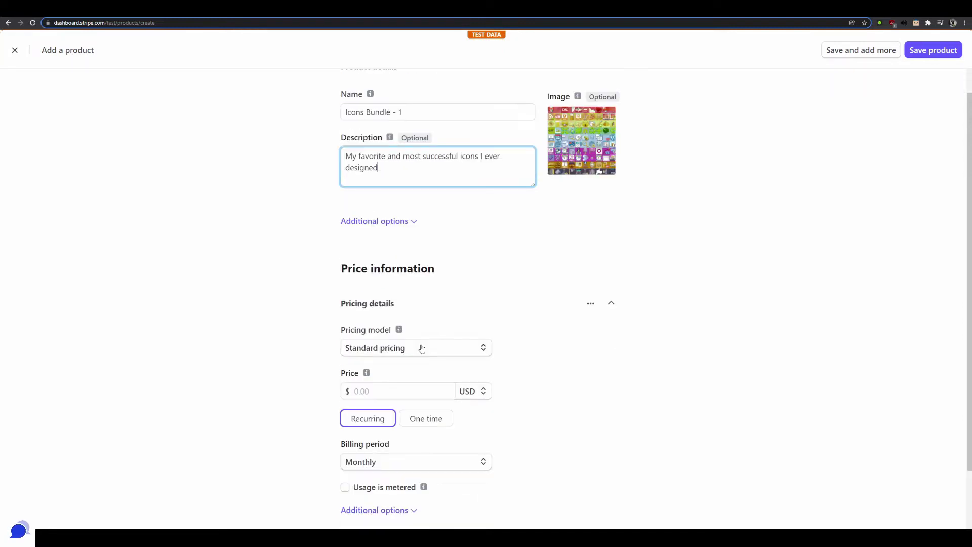
click(405, 223)
scroll(456, 265, down, 1)
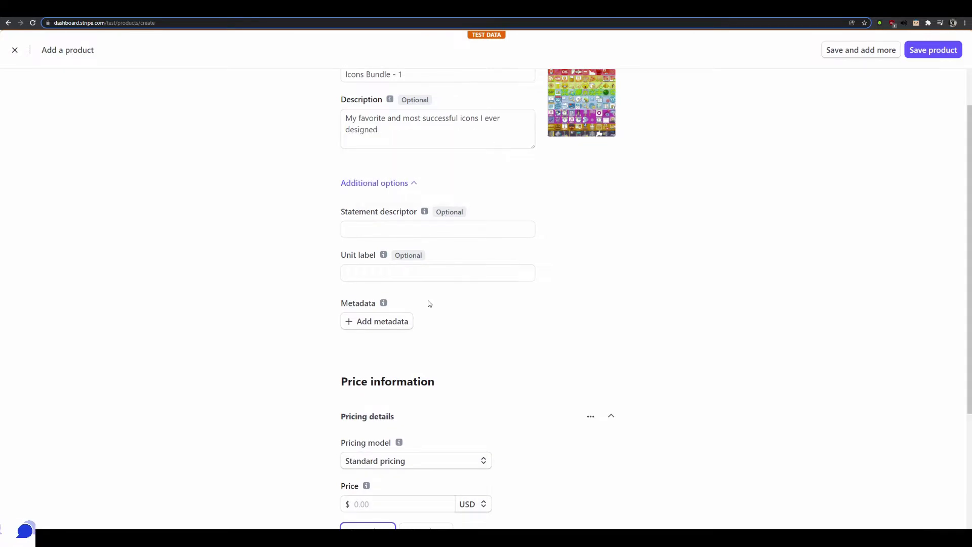
scroll(432, 305, down, 2)
scroll(417, 330, down, 3)
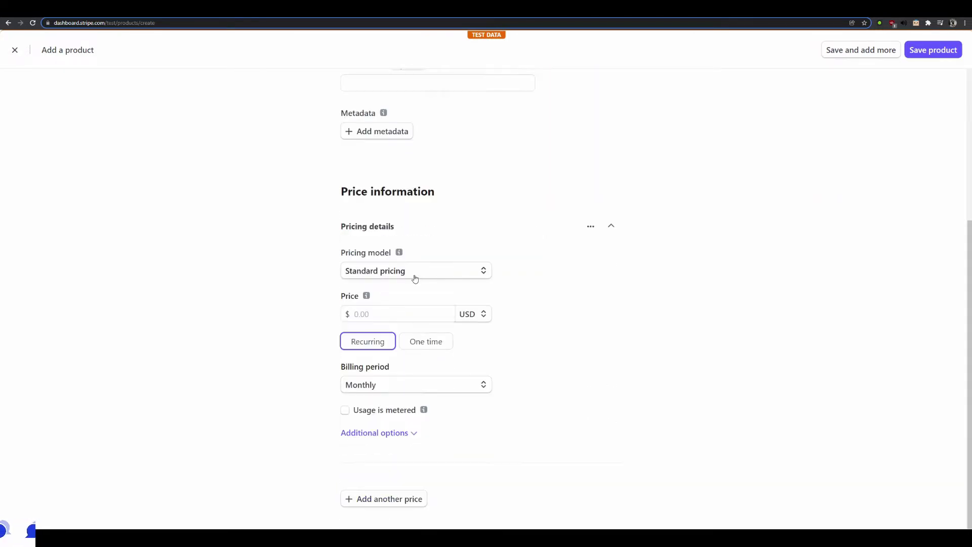
Give the product a Standard, one-time $25.00 price with the description 'Icon pricing'
click(431, 271)
click(431, 271)
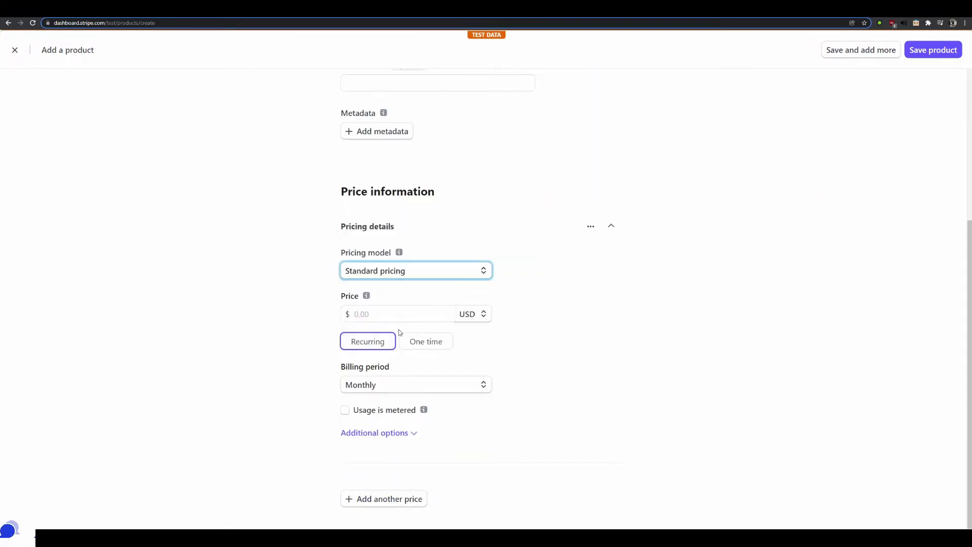
click(430, 340)
click(391, 372)
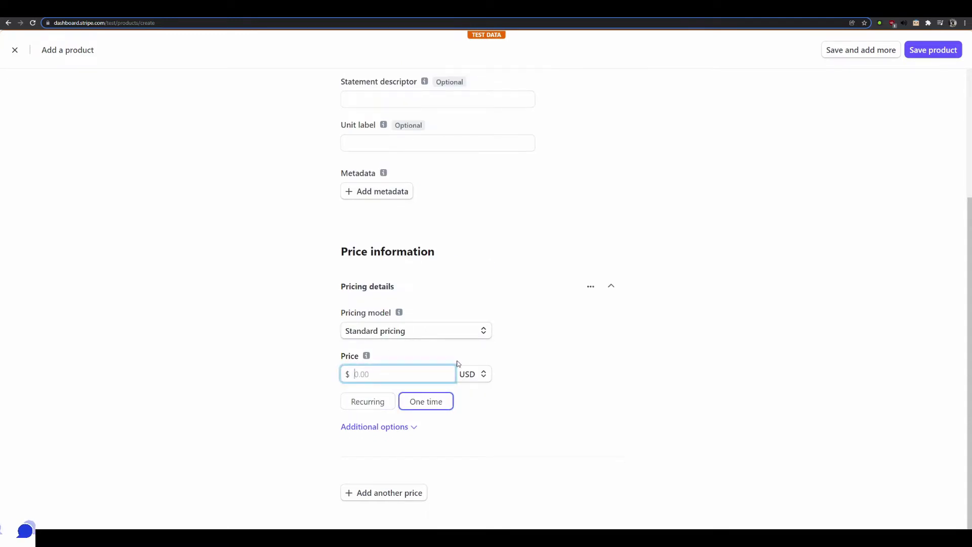
text(25)
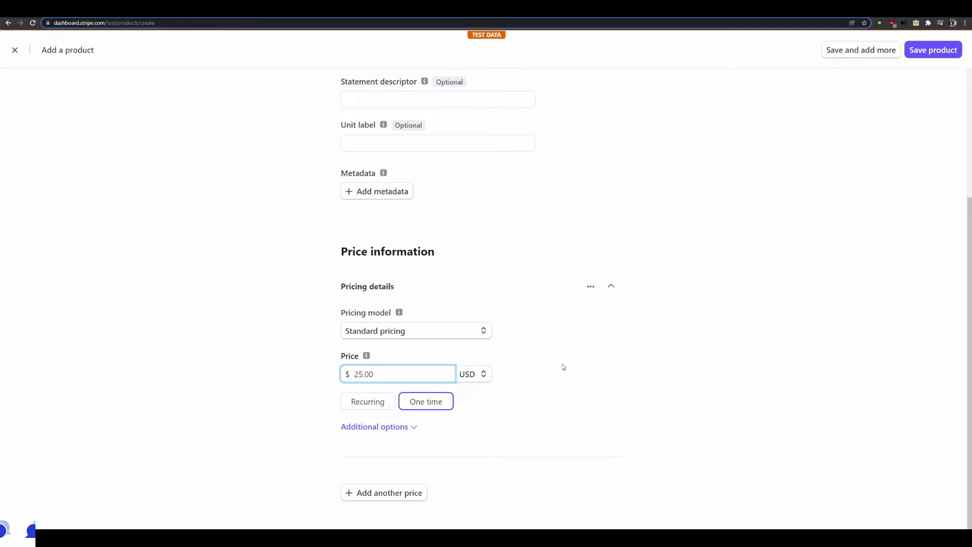
click(562, 365)
click(379, 427)
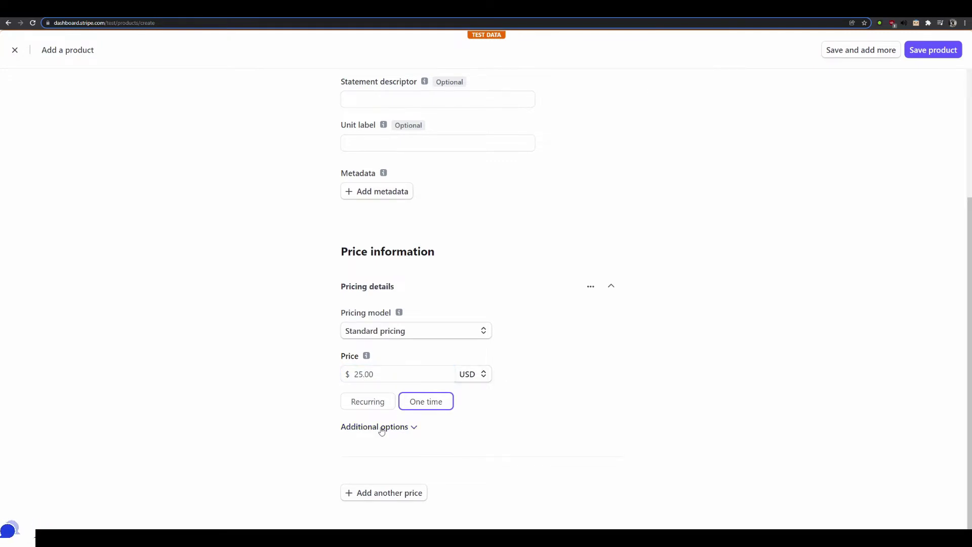
click(374, 419)
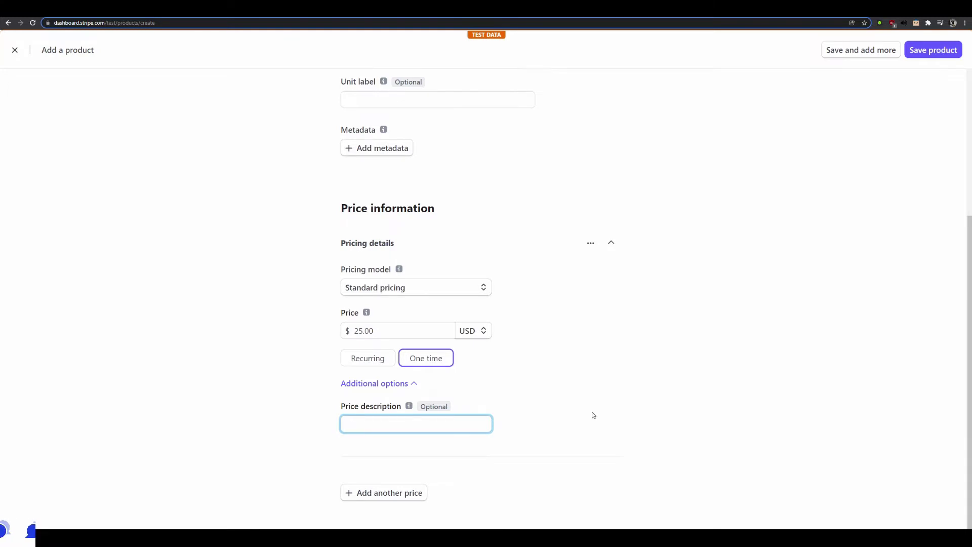
text(Icon pricing 1)
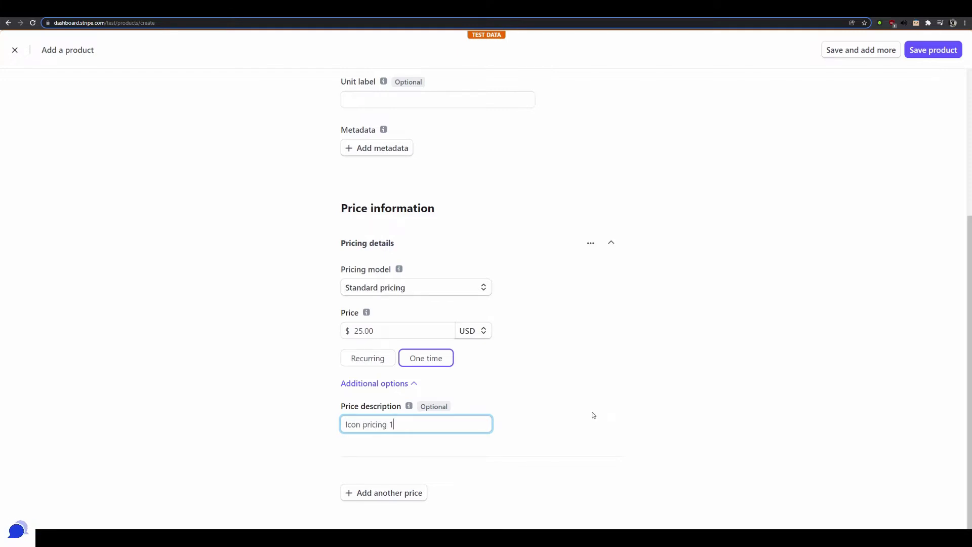
Save the Icons Bundle - 1 product and start a payment link for its $25.00 price
click(915, 52)
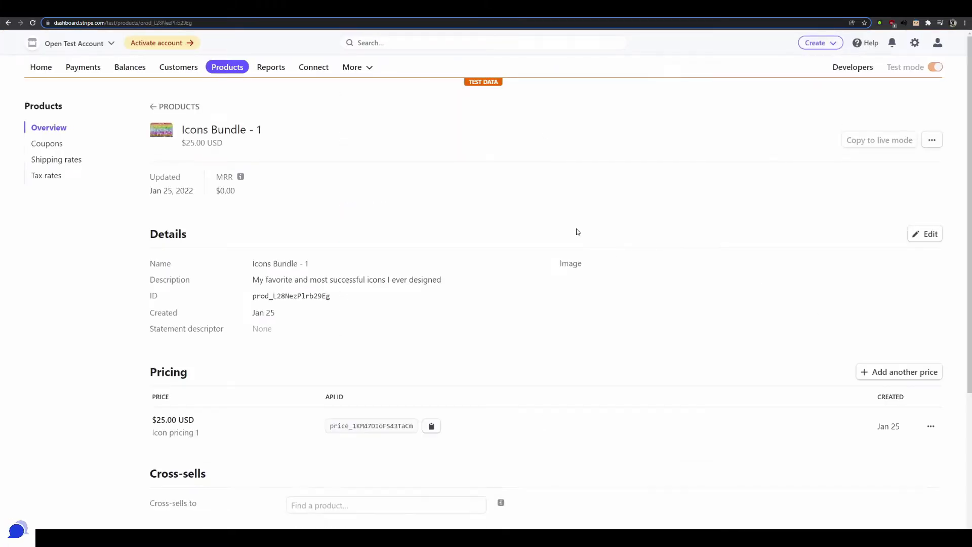
scroll(529, 229, down, 2)
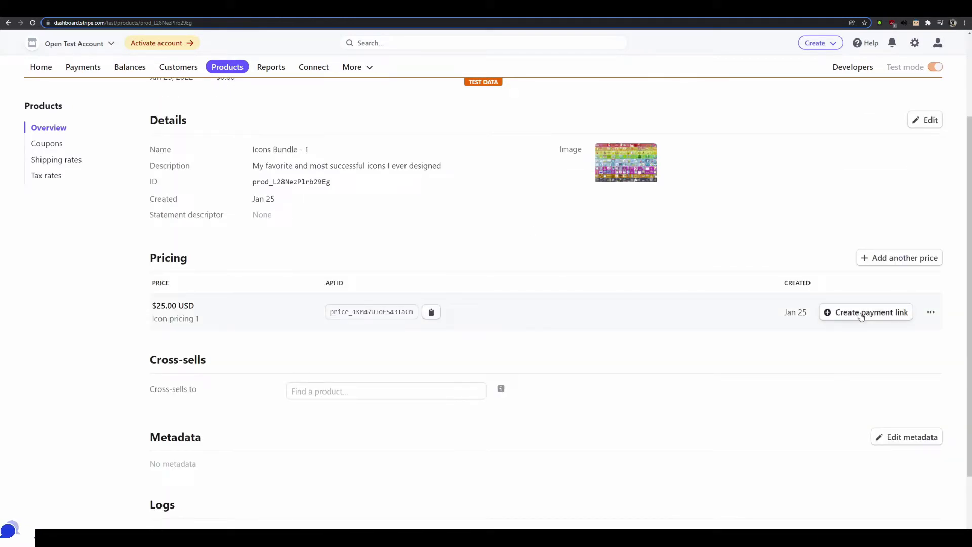
scroll(714, 261, up, 2)
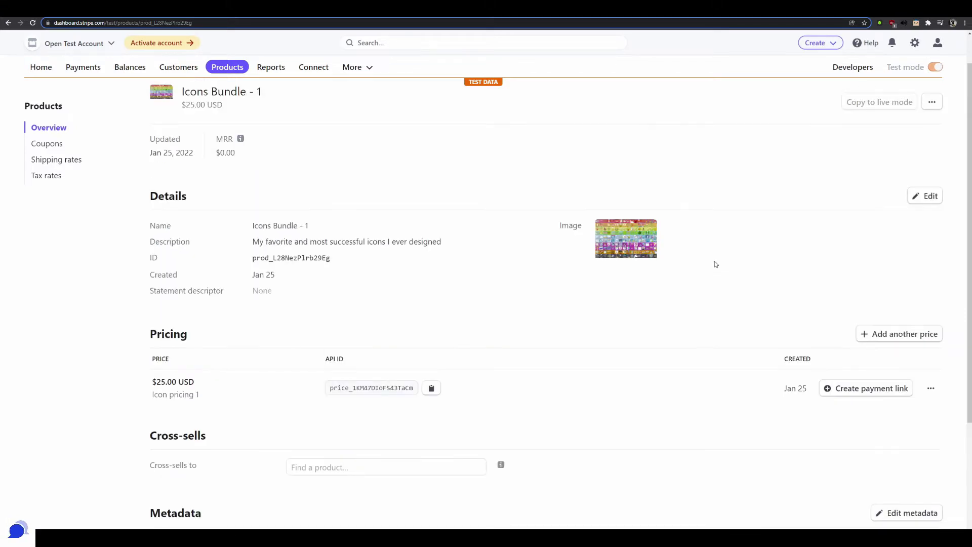
scroll(721, 268, down, 2)
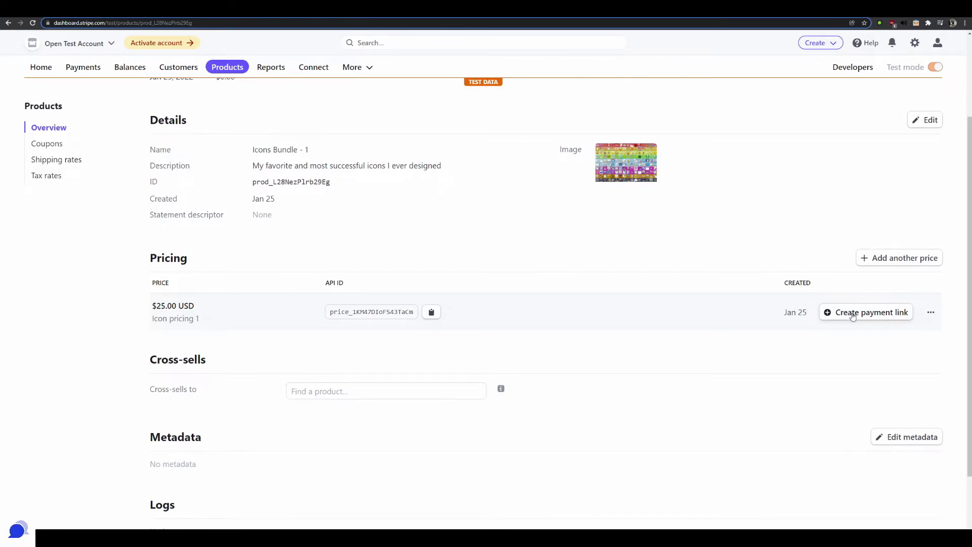
scroll(632, 328, down, 2)
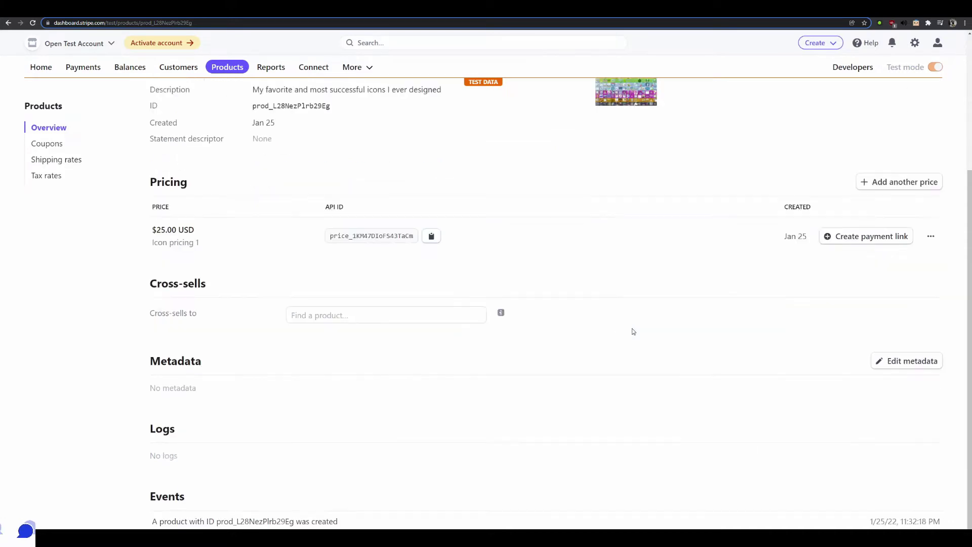
click(854, 241)
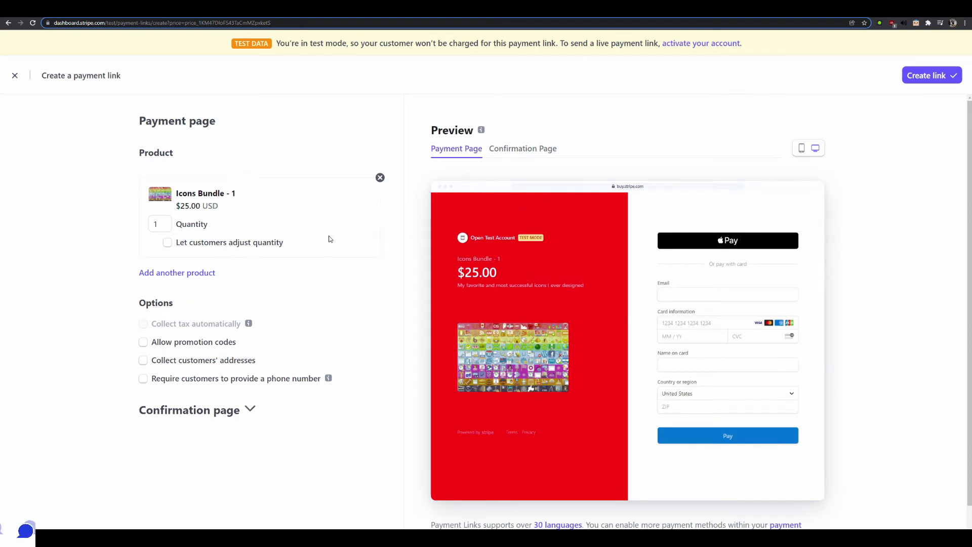
Preview the post-payment screen and set the link to skip confirmation and redirect to a website
click(538, 153)
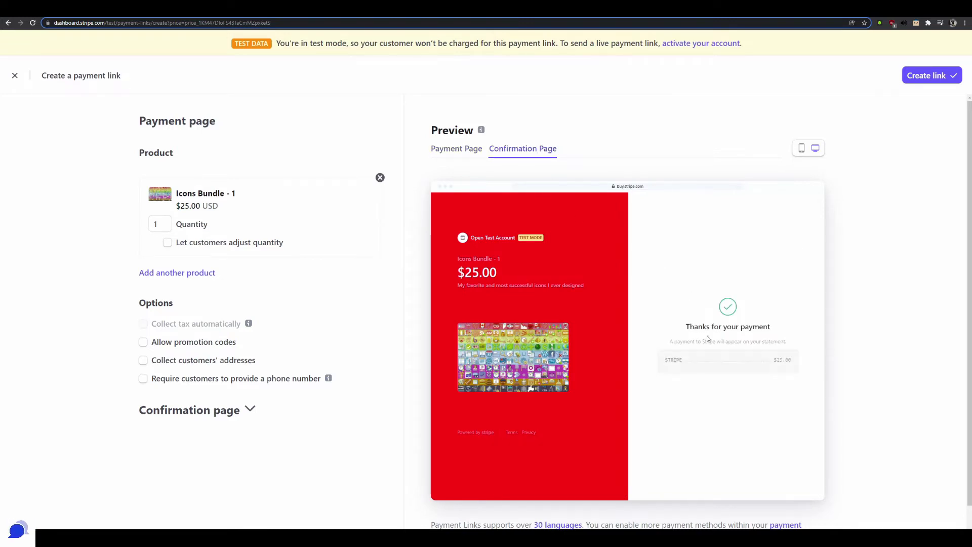
scroll(338, 328, down, 1)
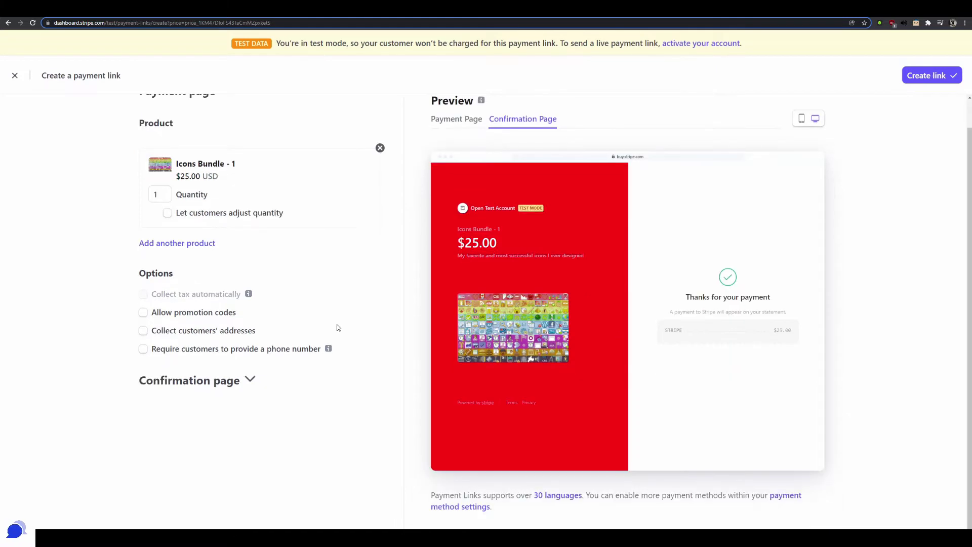
click(236, 380)
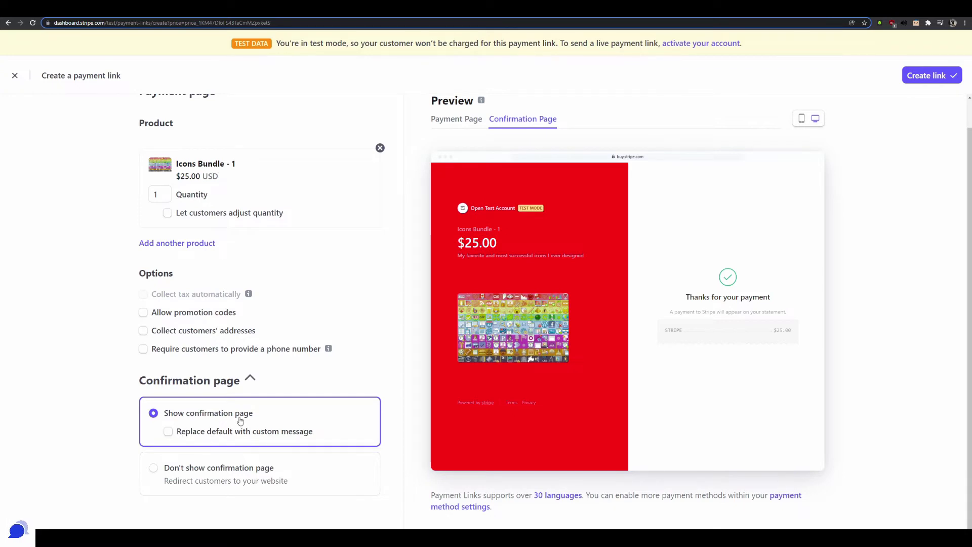
click(234, 472)
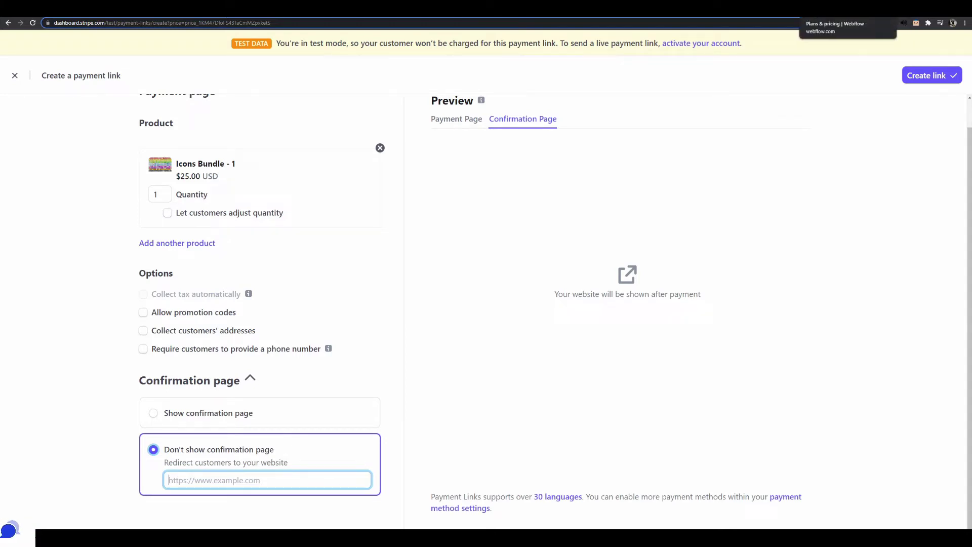
Open the About thank-you page in the Designer and select its published page URL
click(843, 8)
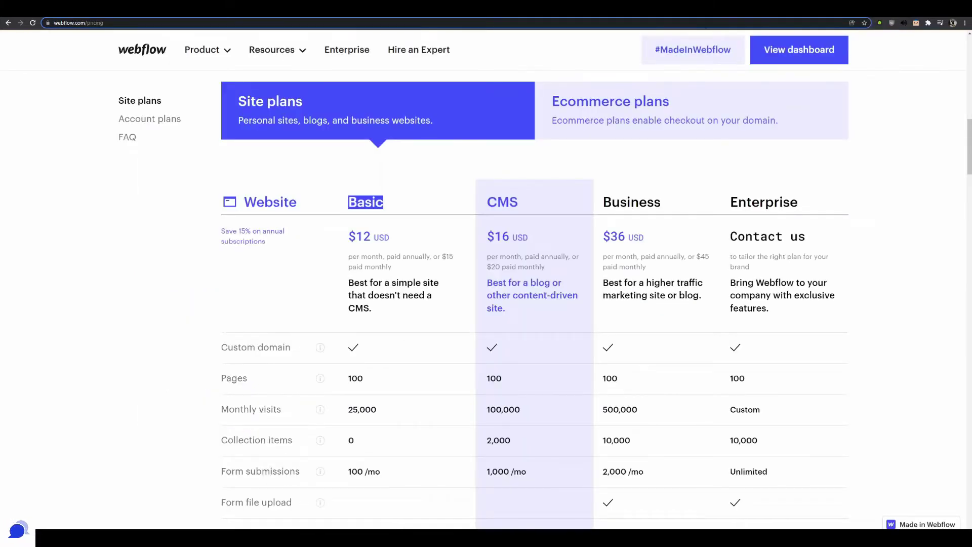
key(ctrl+Tab)
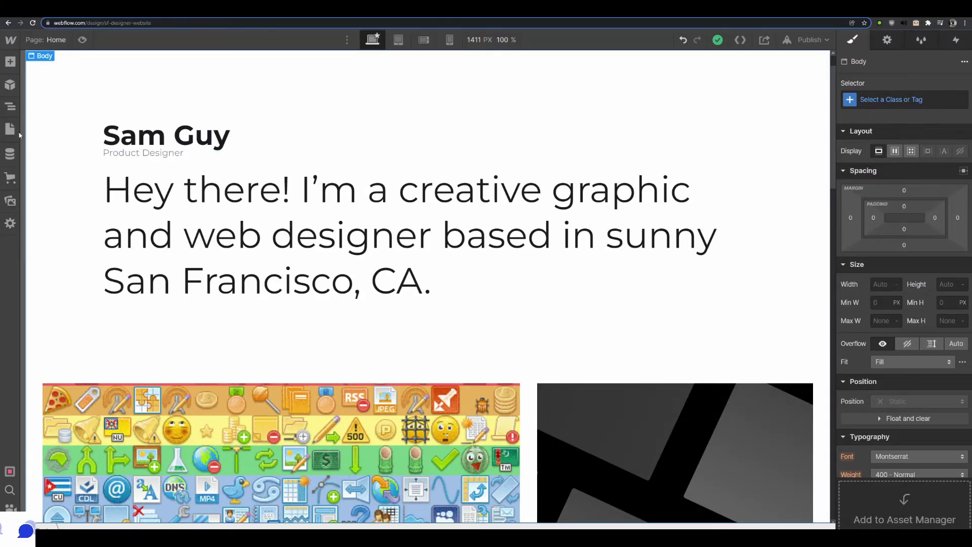
click(12, 130)
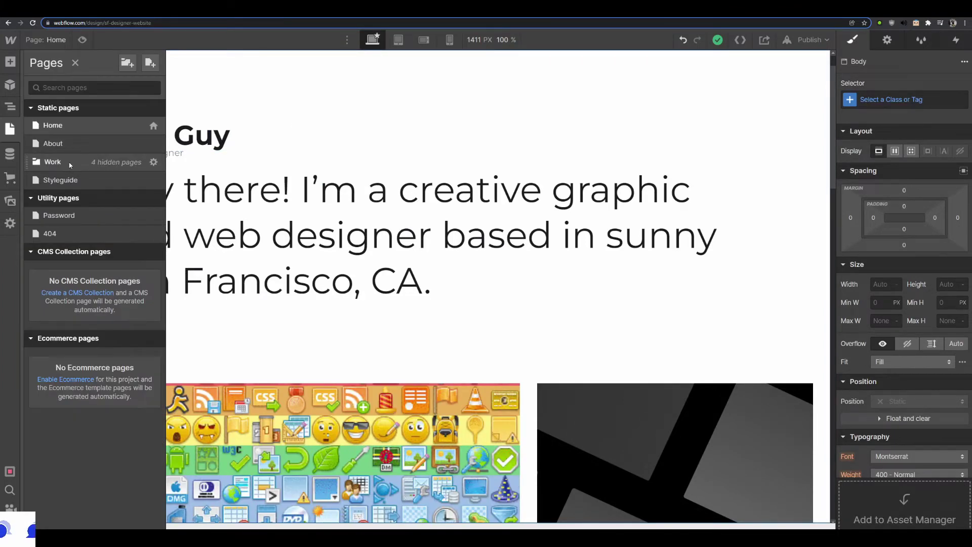
click(67, 144)
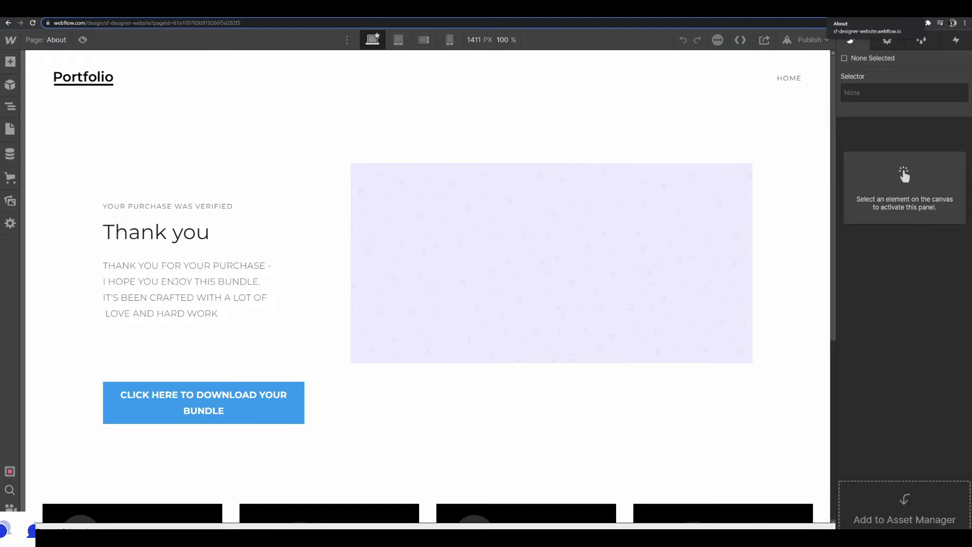
click(860, 8)
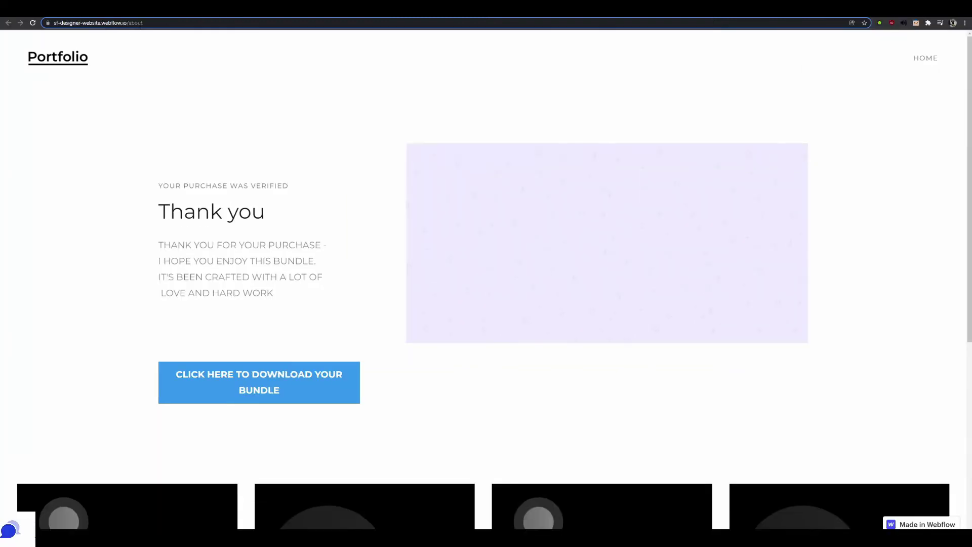
click(140, 26)
key(ctrl+c)
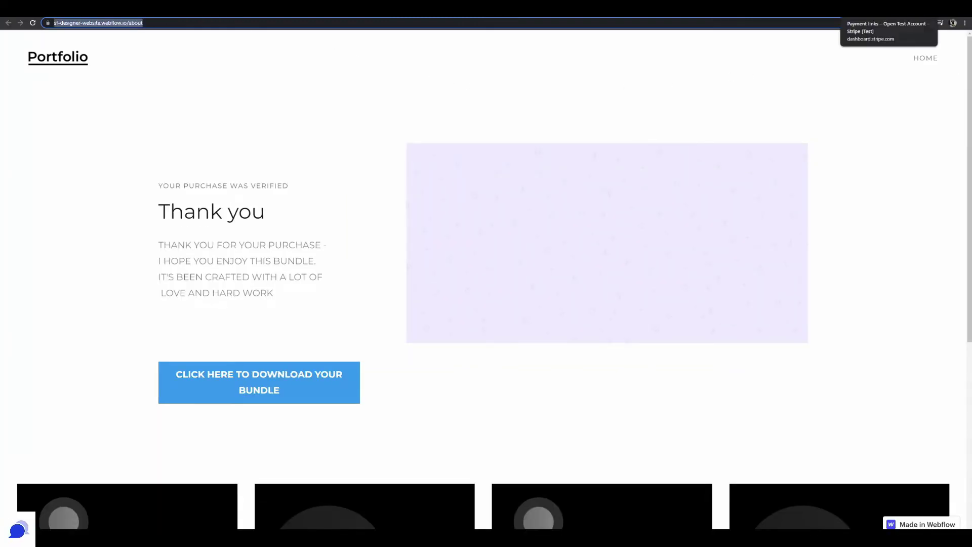
click(856, 7)
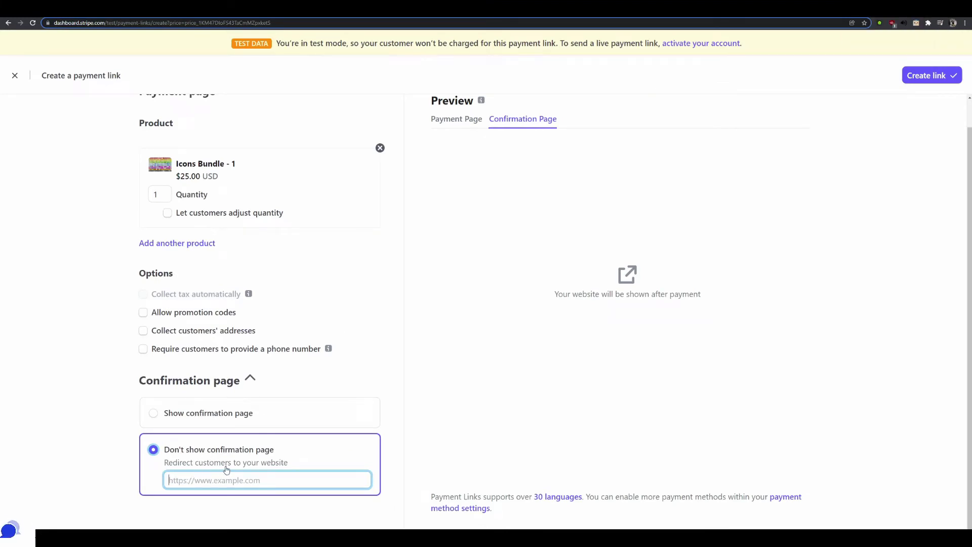
Paste the About page URL as the redirect, leave promotion codes off, and create the link
key(ctrl+v)
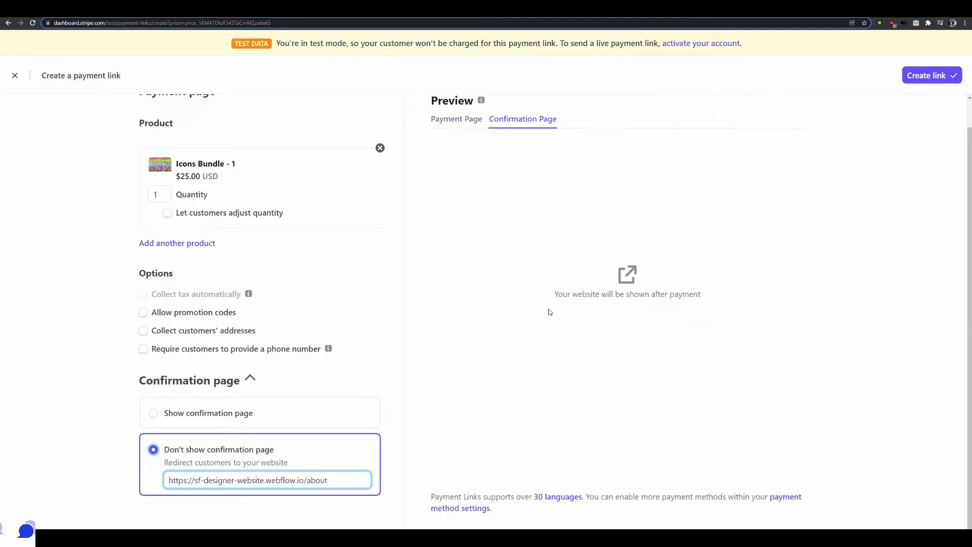
triple_click(562, 294)
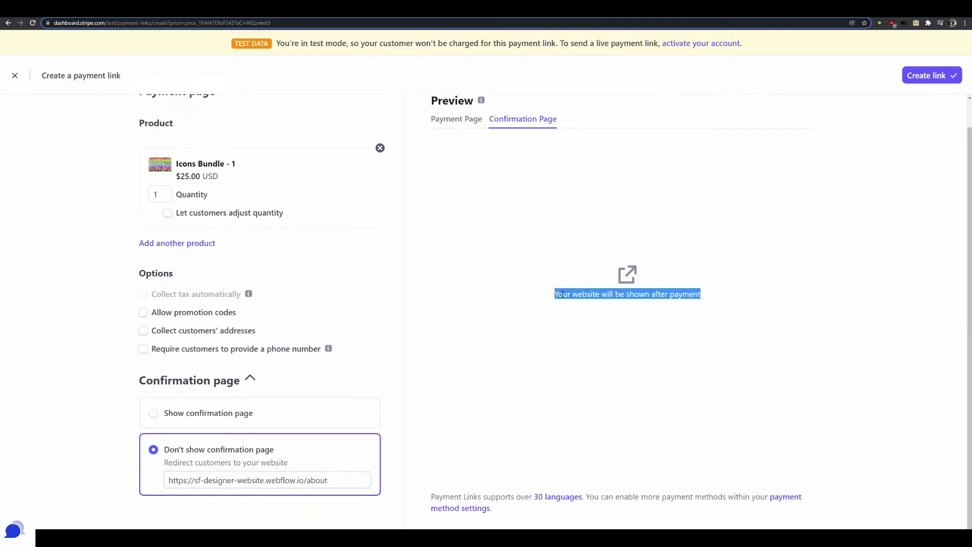
triple_click(640, 295)
click(198, 314)
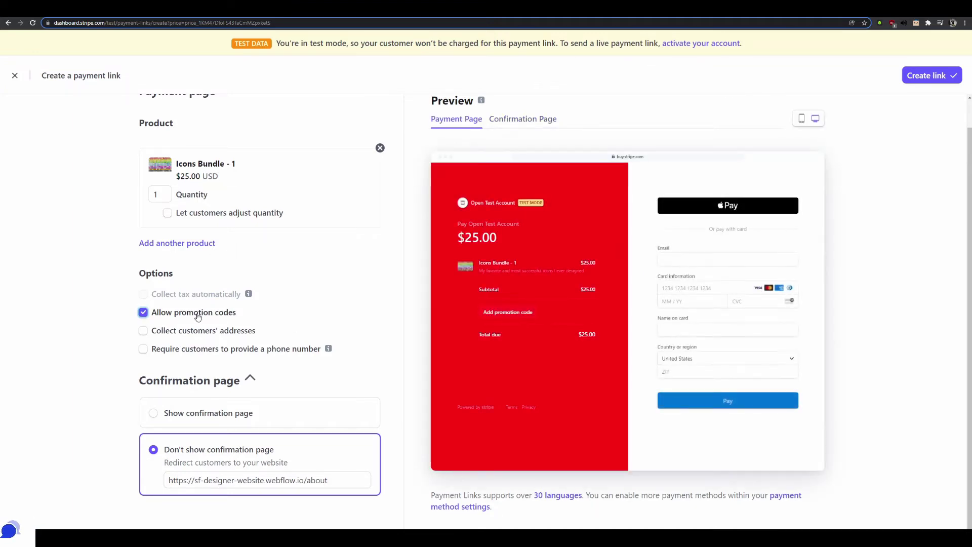
click(197, 315)
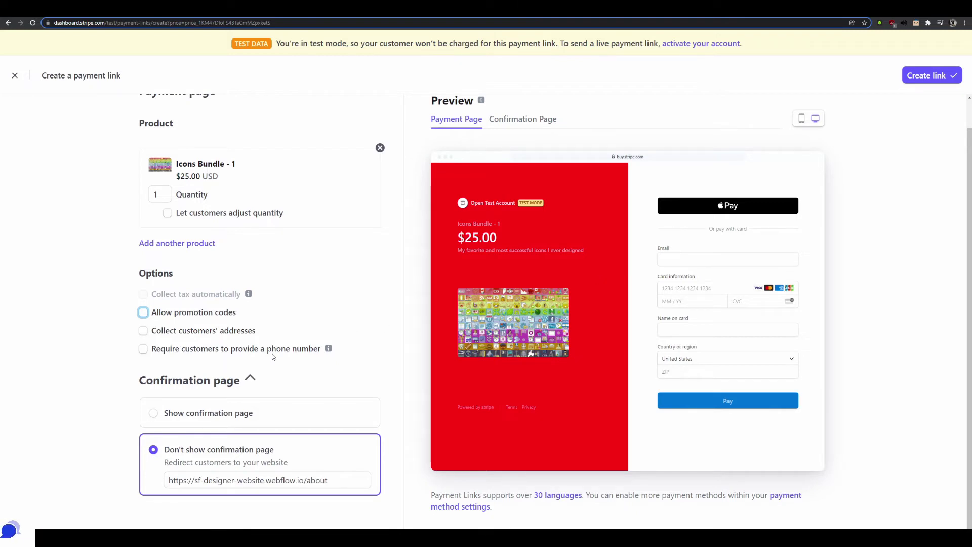
click(919, 79)
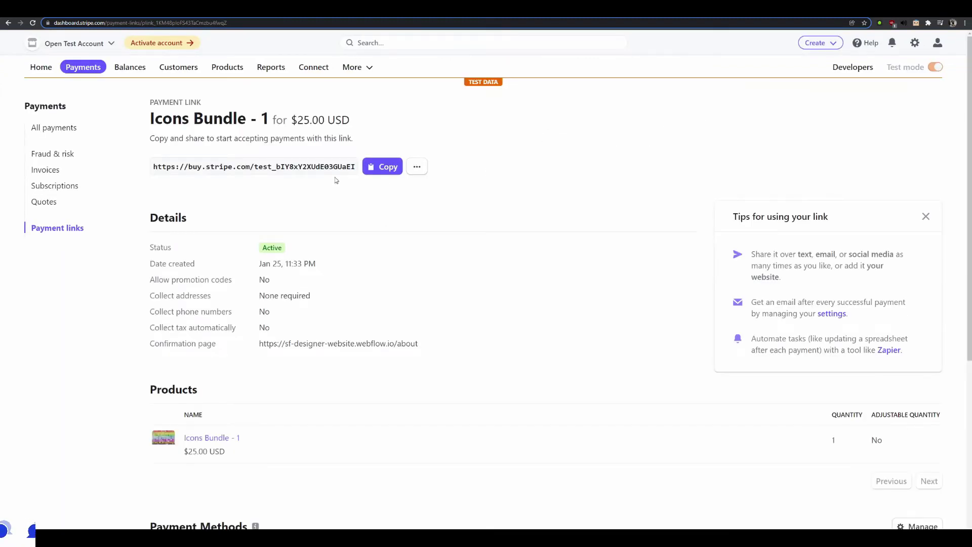
Copy the payment link's buy.stripe.com URL
click(389, 168)
Add a button labelled 'Purchase Now' to the ICONs Bundle 1 card on the Home page
click(825, 9)
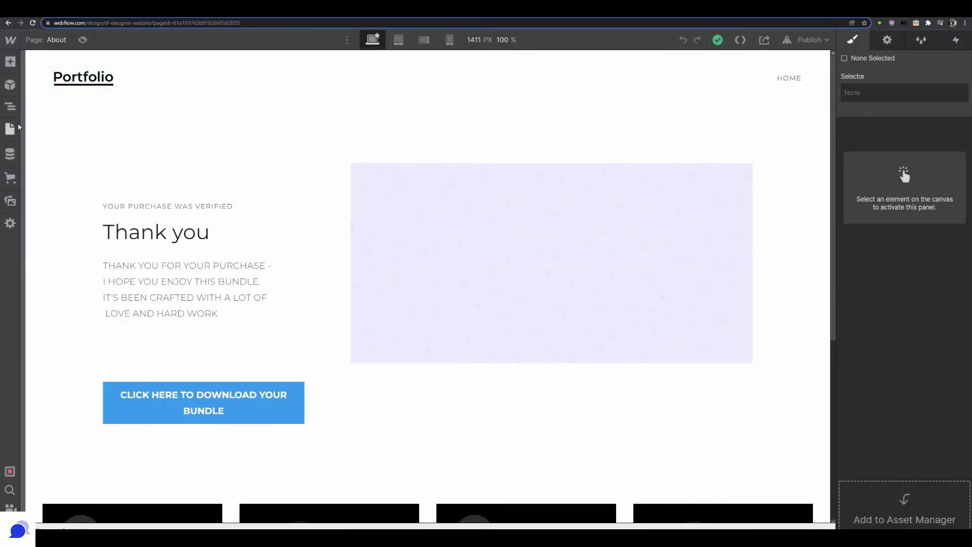
click(10, 128)
click(59, 133)
scroll(108, 145, down, 8)
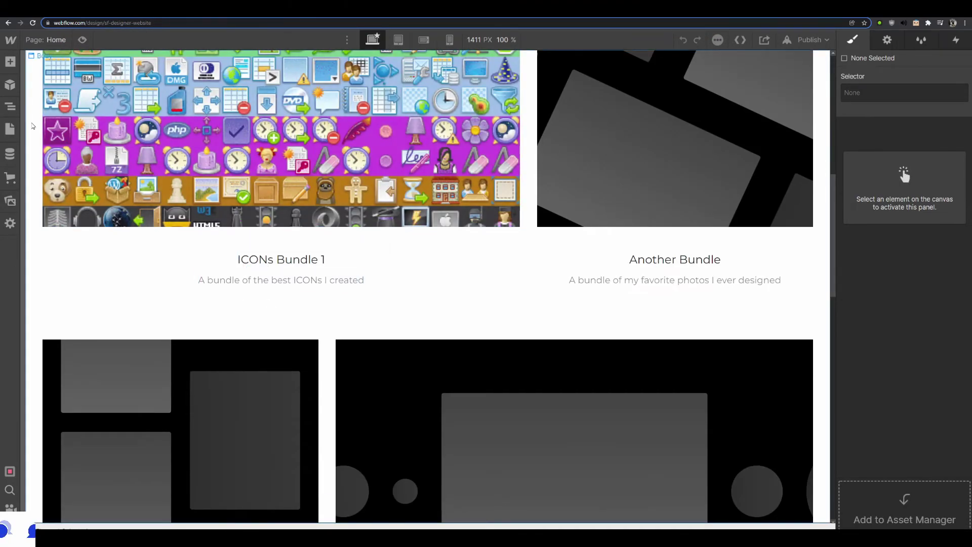
click(11, 62)
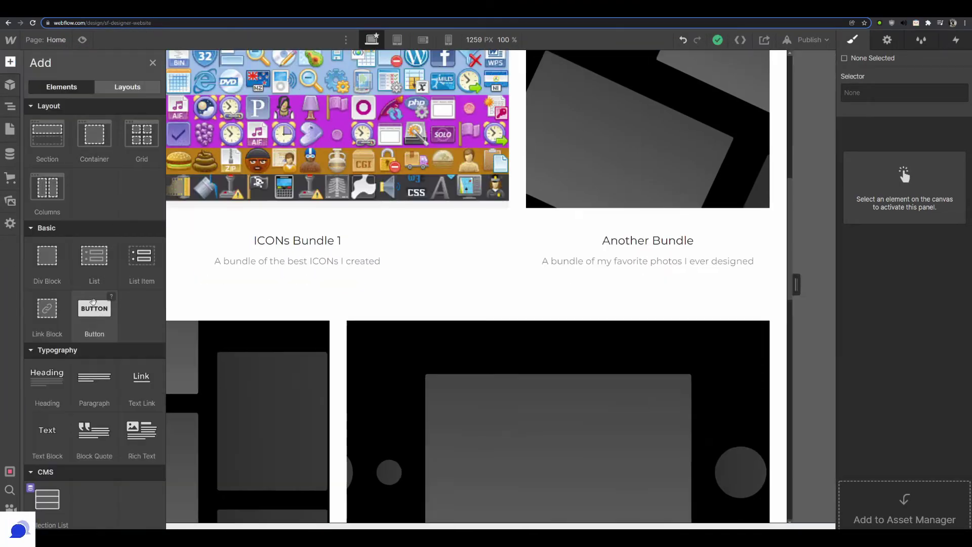
drag(94, 304, 229, 269)
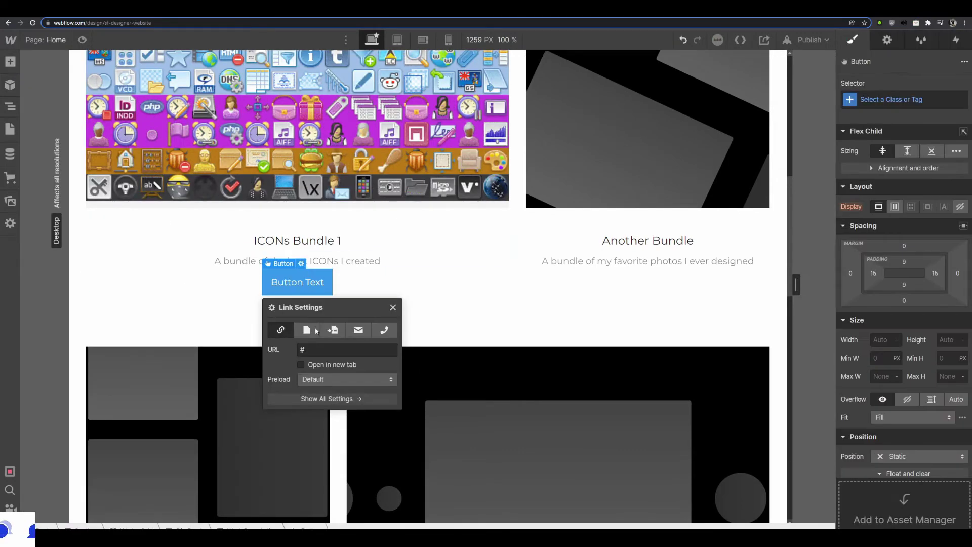
click(307, 282)
double_click(307, 282)
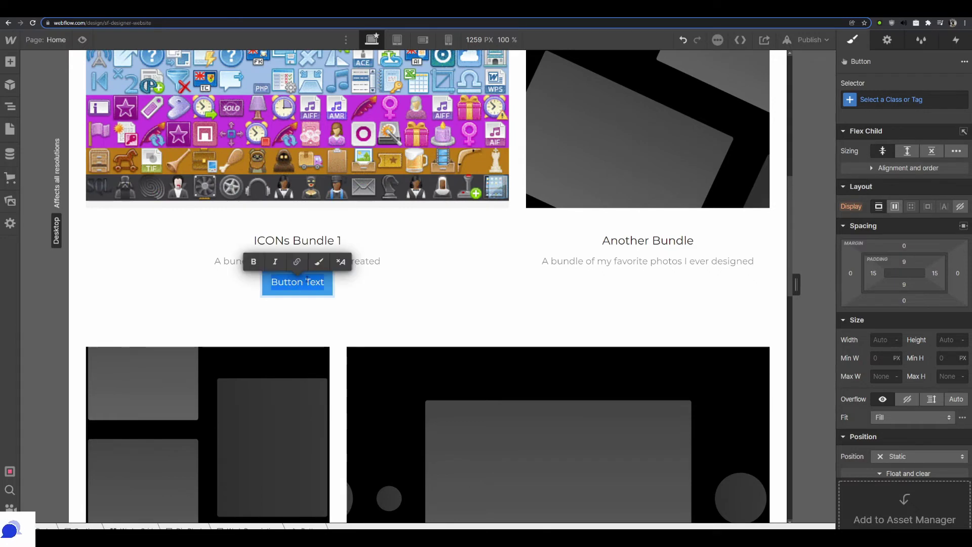
text(Purchase)
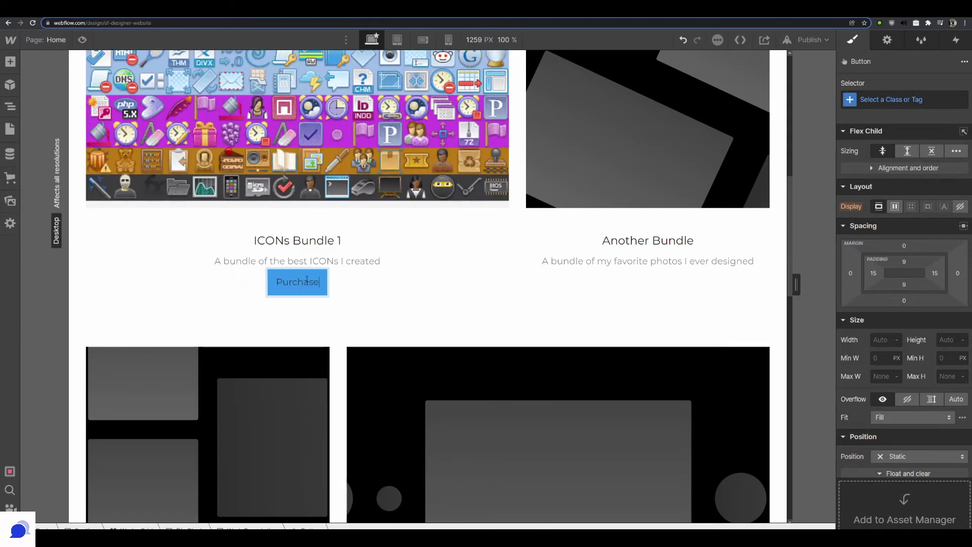
text( Now)
key(ctrl+a)
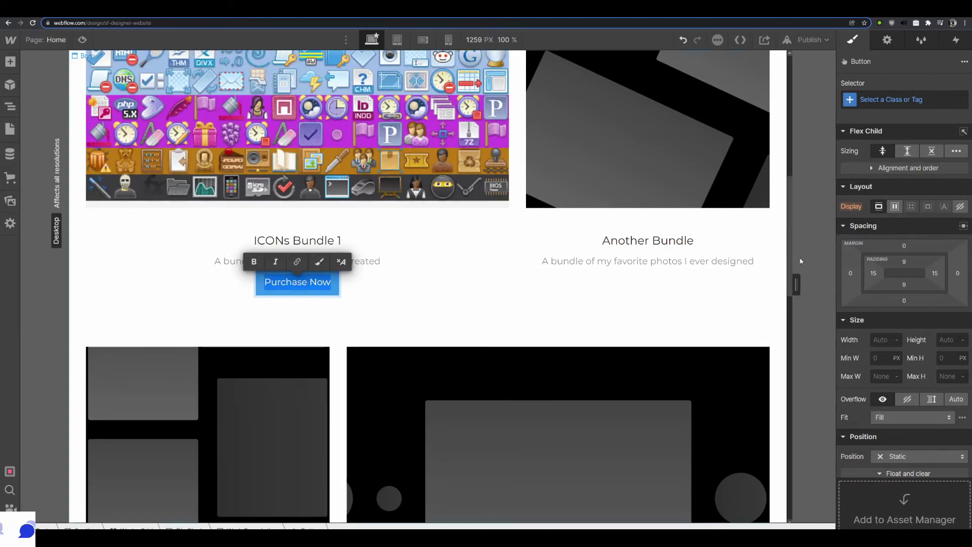
key(Escape)
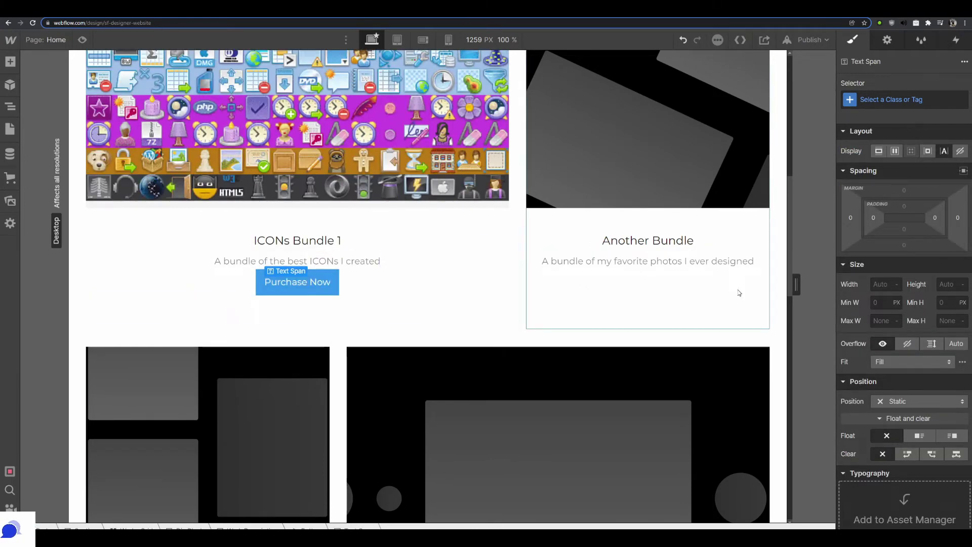
Shift the Purchase Now button's border colour hue to purple
scroll(887, 295, down, 5)
scroll(906, 321, down, 5)
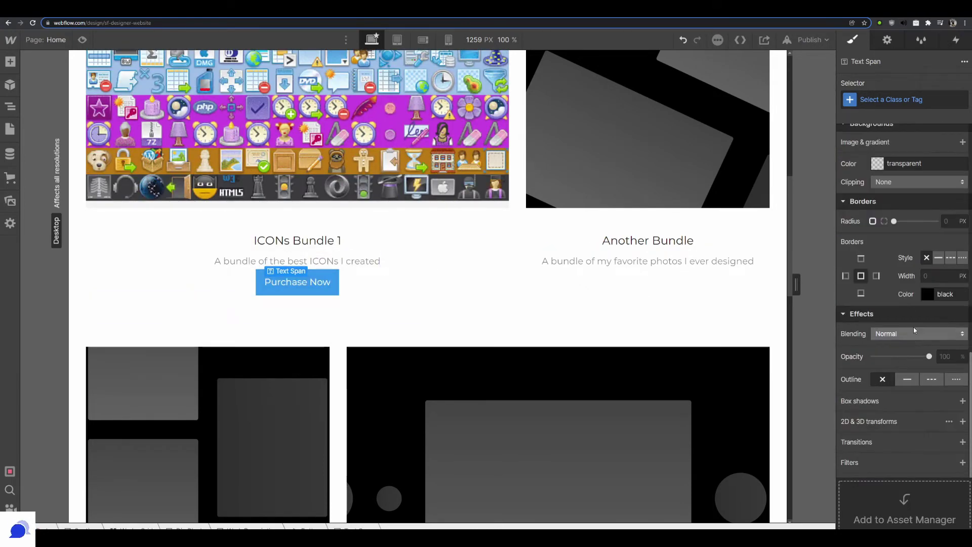
click(927, 294)
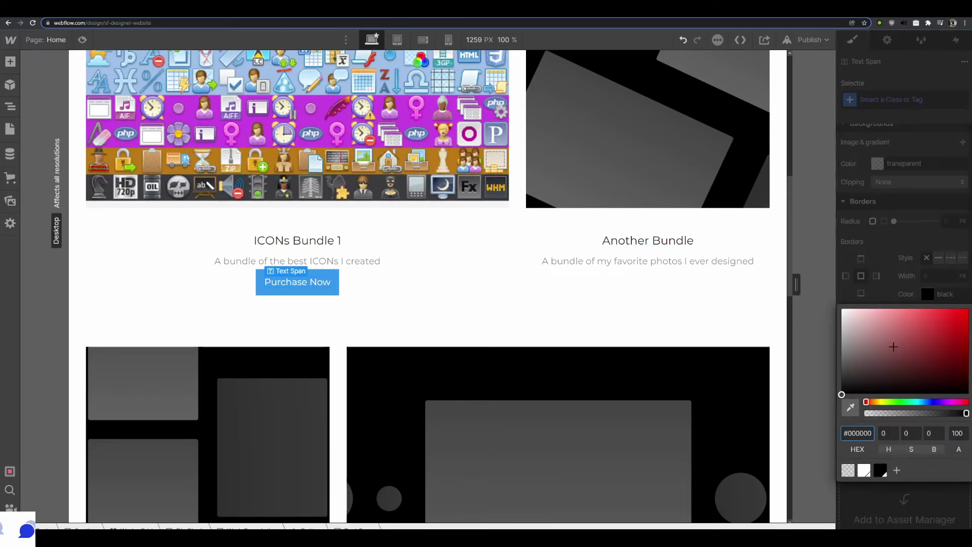
click(891, 277)
click(928, 294)
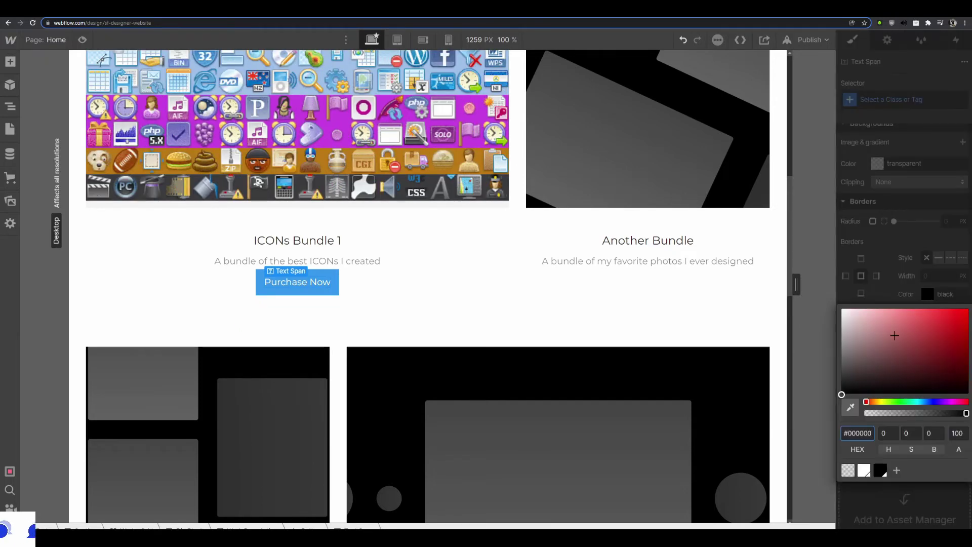
drag(906, 402, 936, 401)
Set the Purchase Now button background to dark navy #110c42
click(324, 289)
click(877, 219)
drag(936, 253, 945, 297)
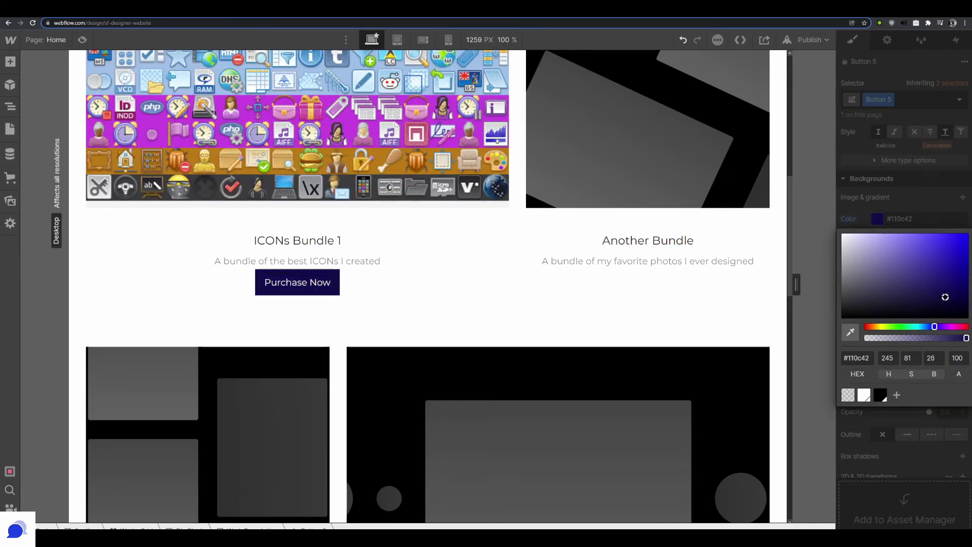
click(592, 284)
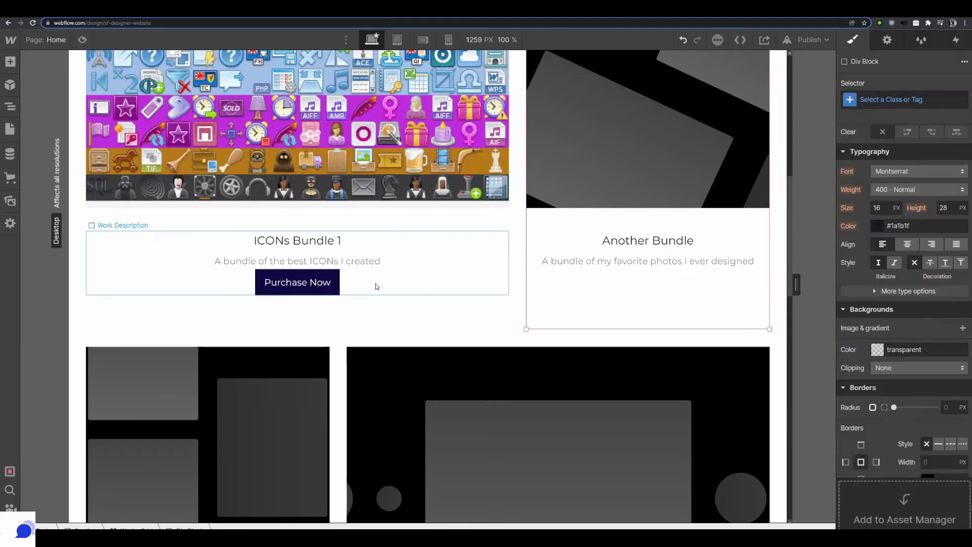
scroll(372, 238, up, 2)
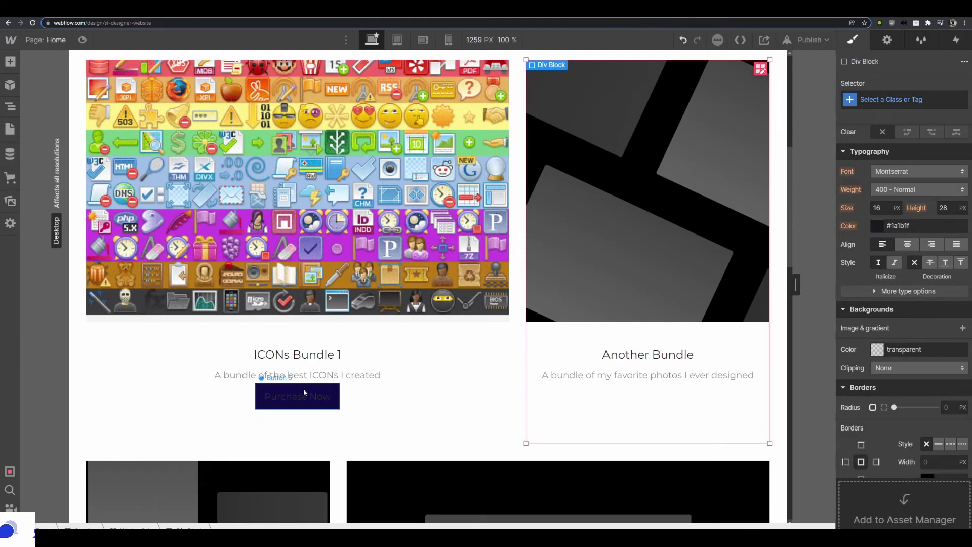
click(304, 394)
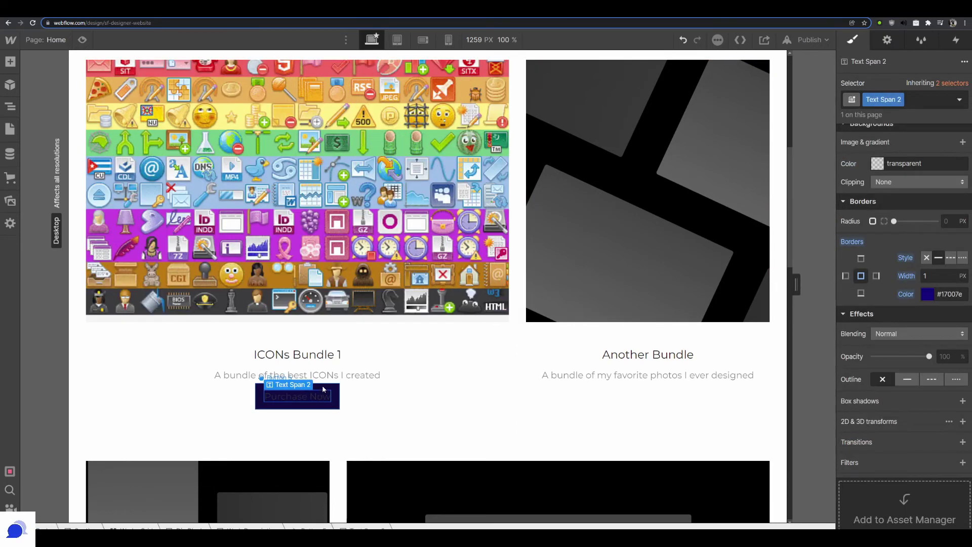
key(Escape)
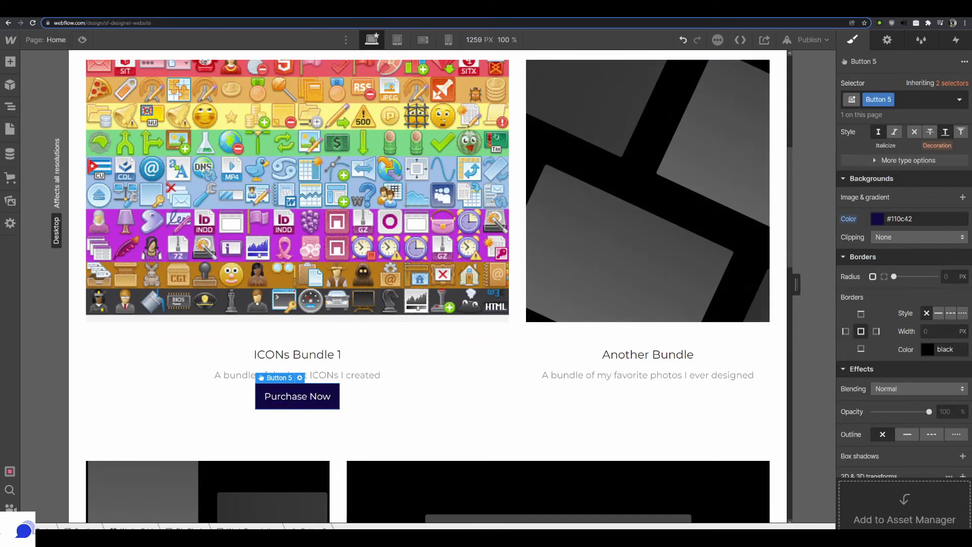
key(ctrl+Tab)
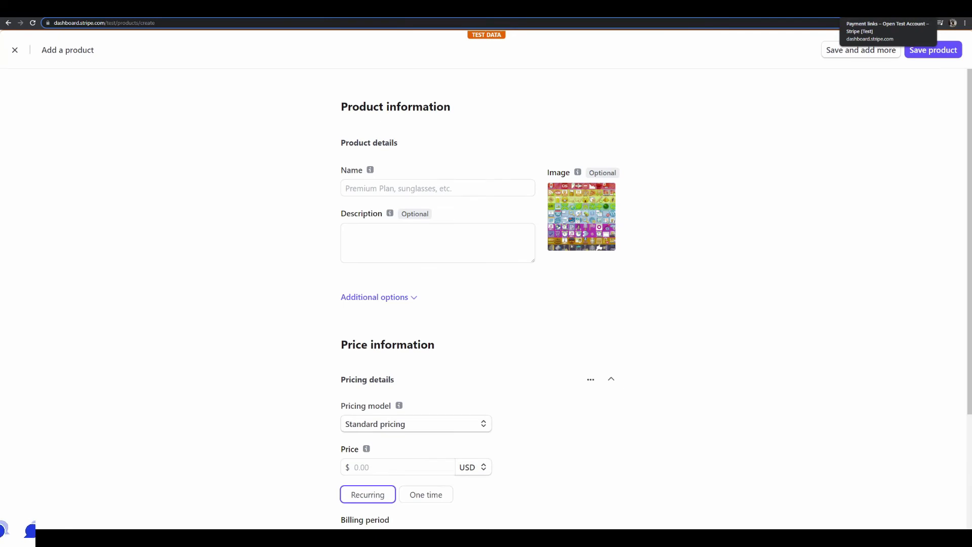
Copy the Icons Bundle - 1 payment link URL from Stripe and return to the Webflow Designer tab
key(ctrl+Tab)
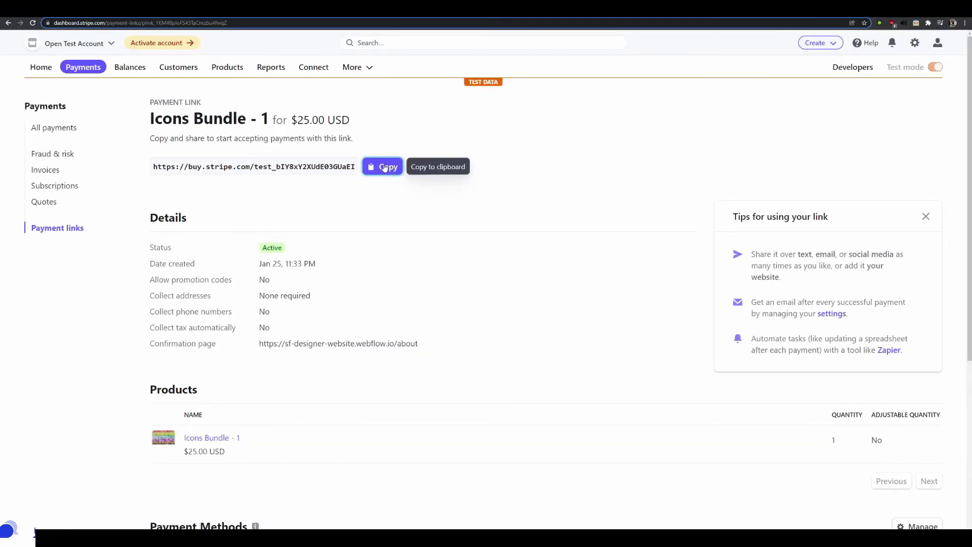
click(388, 168)
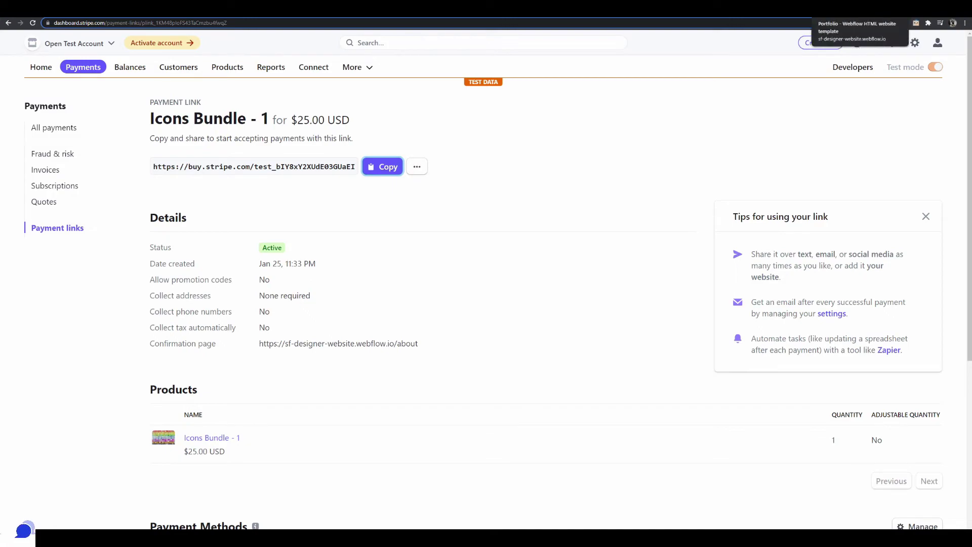
click(841, 9)
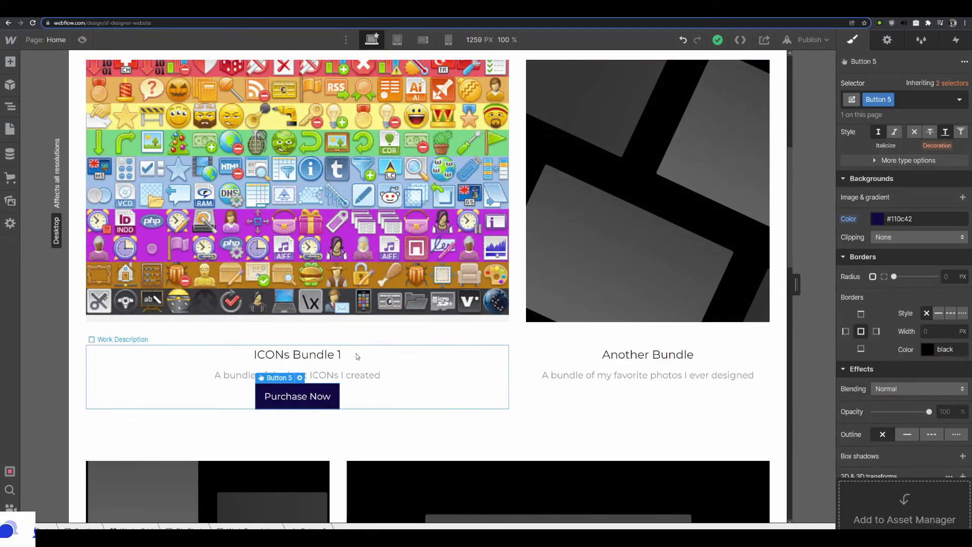
Paste the Stripe payment link as the Purchase Now button's URL and set it to open in a new tab
click(301, 379)
click(308, 320)
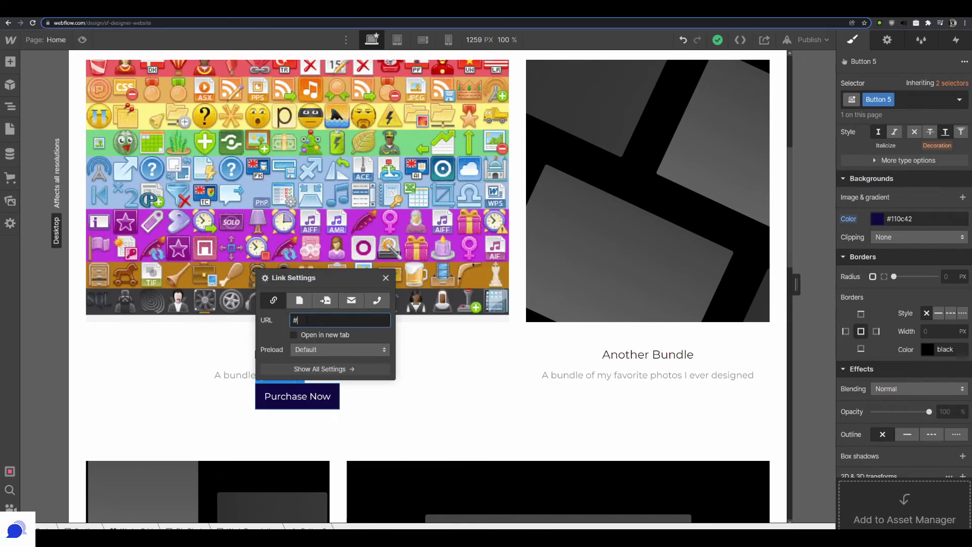
key(ctrl+v)
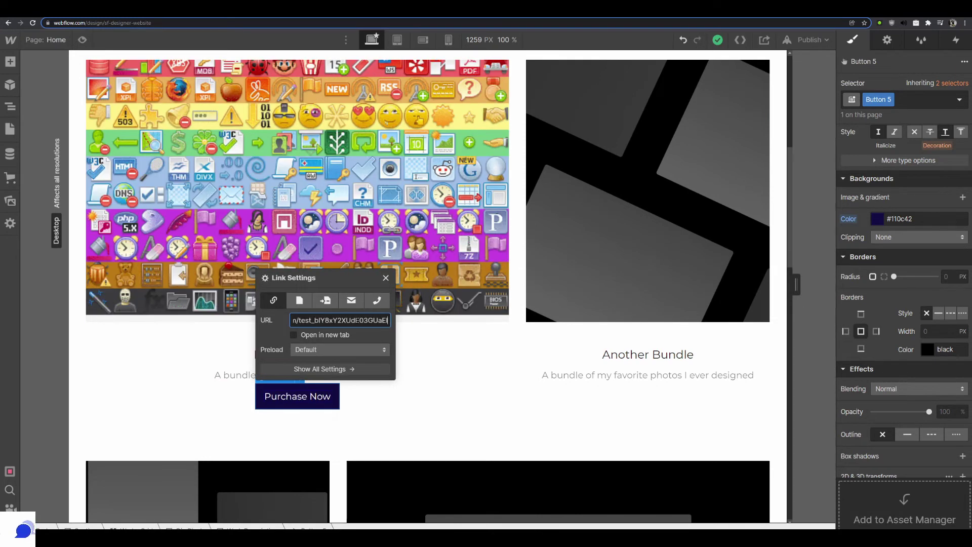
key(Home)
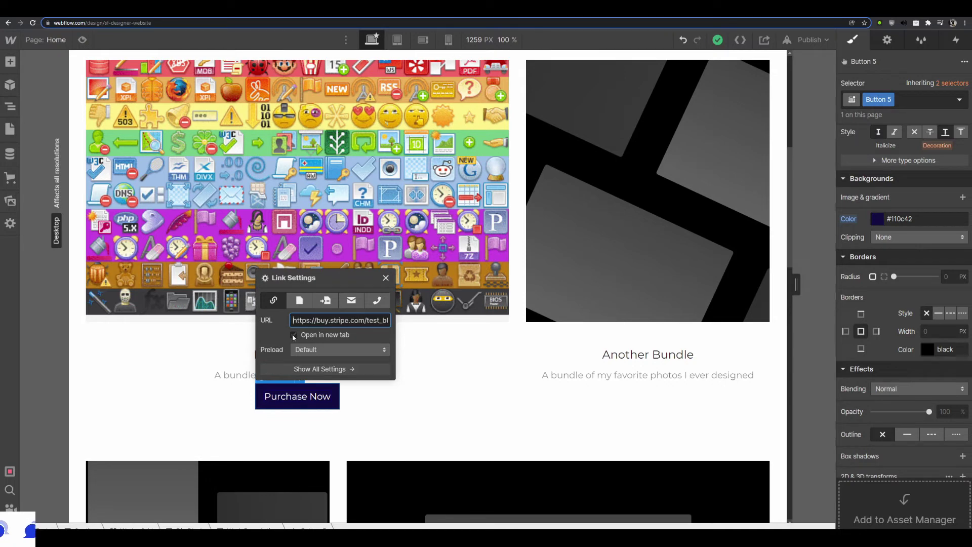
click(295, 335)
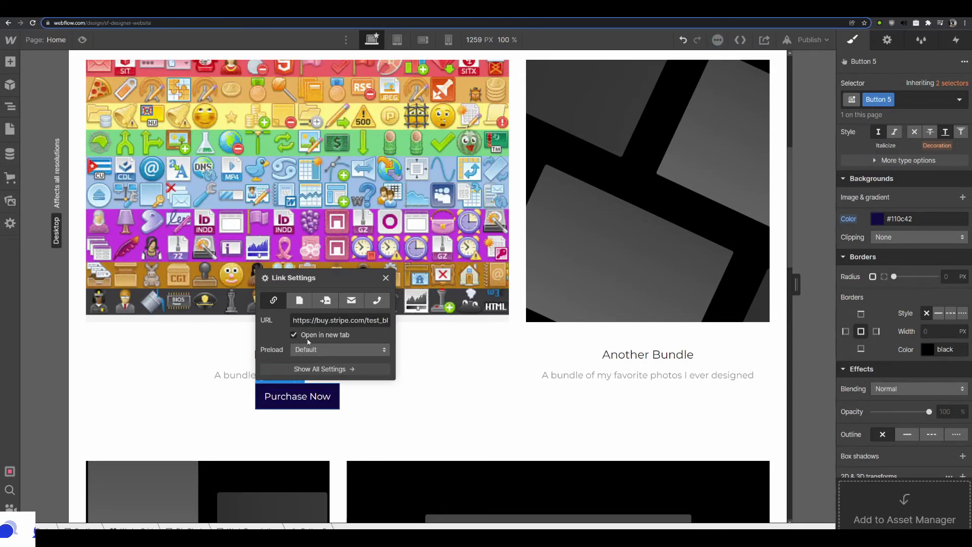
click(549, 419)
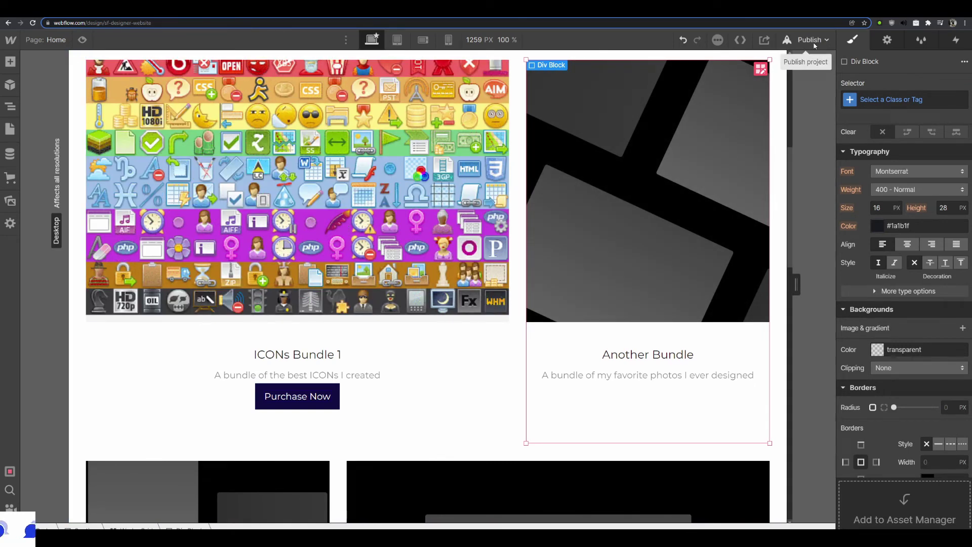
Publish the updated site to its webflow.io domain
click(810, 40)
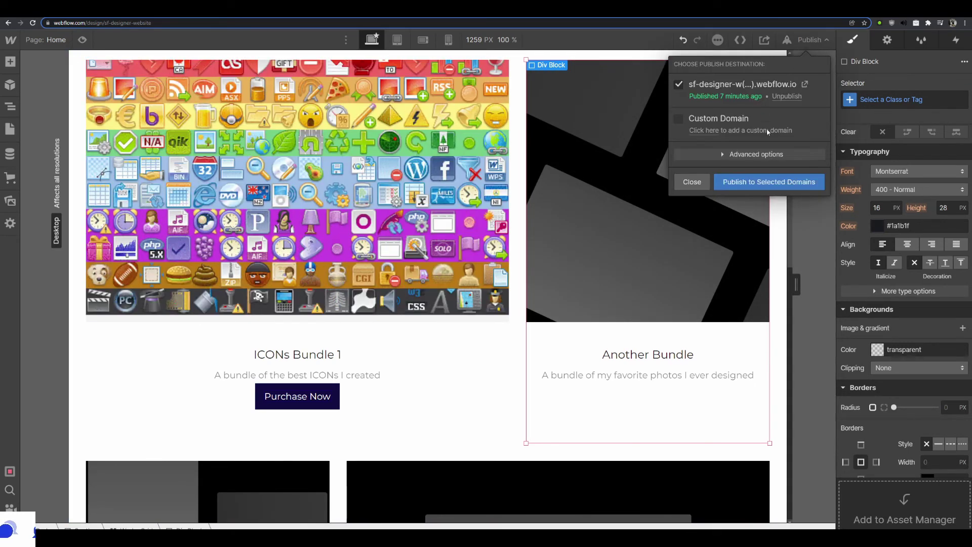
click(765, 181)
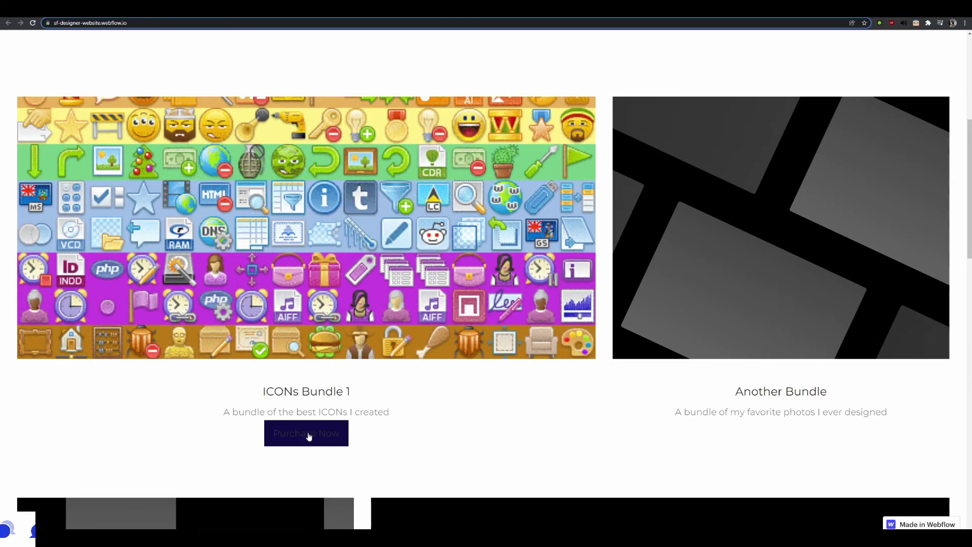
On the live site, use Purchase Now under ICONs Bundle 1 to reach Stripe's $25.00 checkout
click(309, 435)
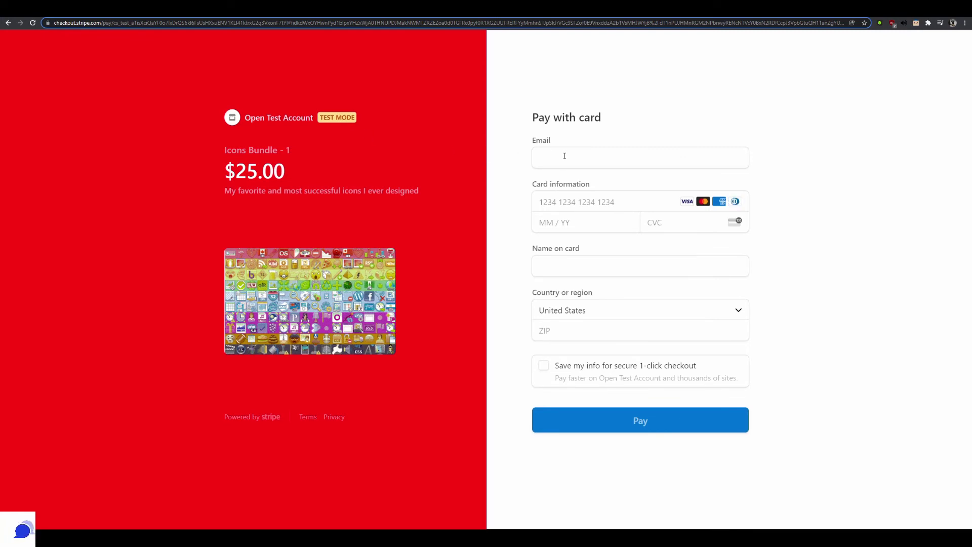
Enter the buyer's e-mail and the Stripe test card number in the checkout form
click(565, 156)
text(e)
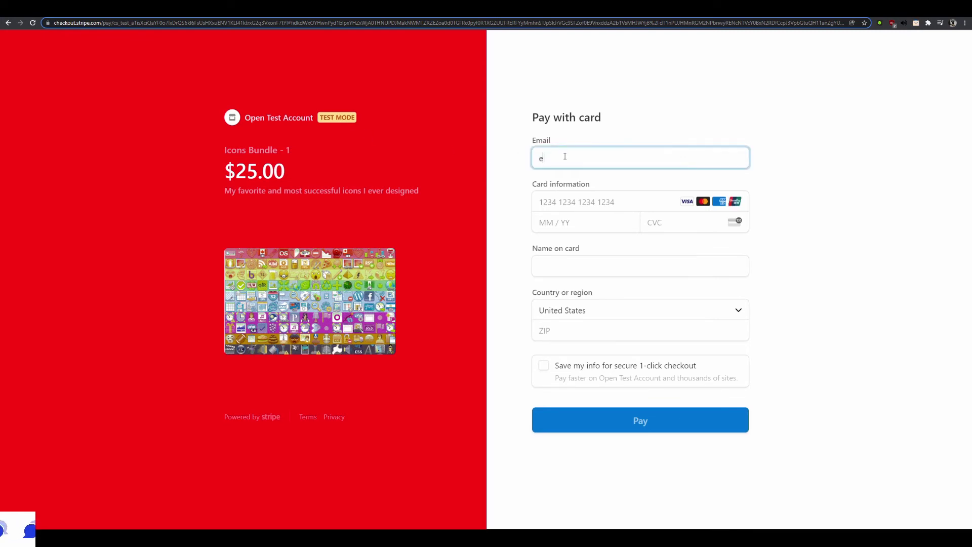
text(xample@ex)
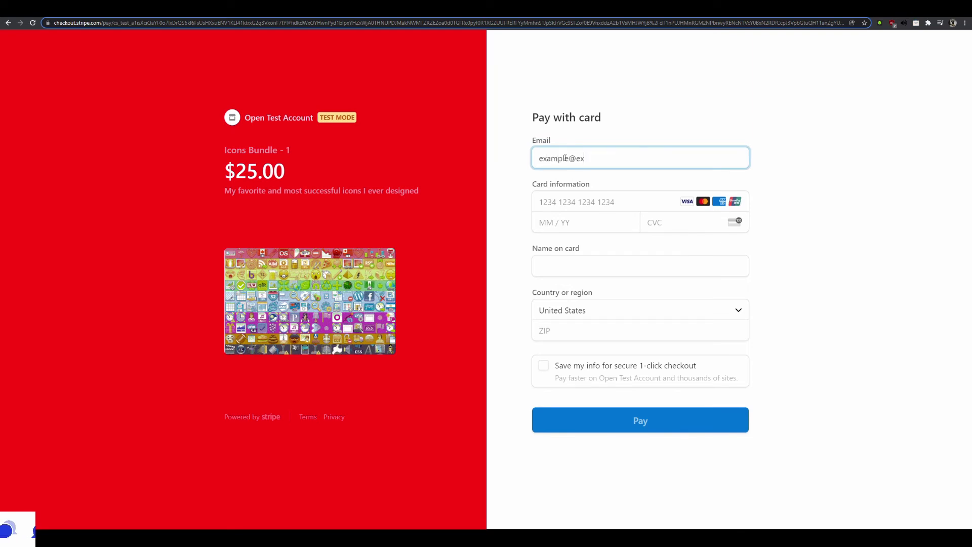
text(ample.com)
key(Tab)
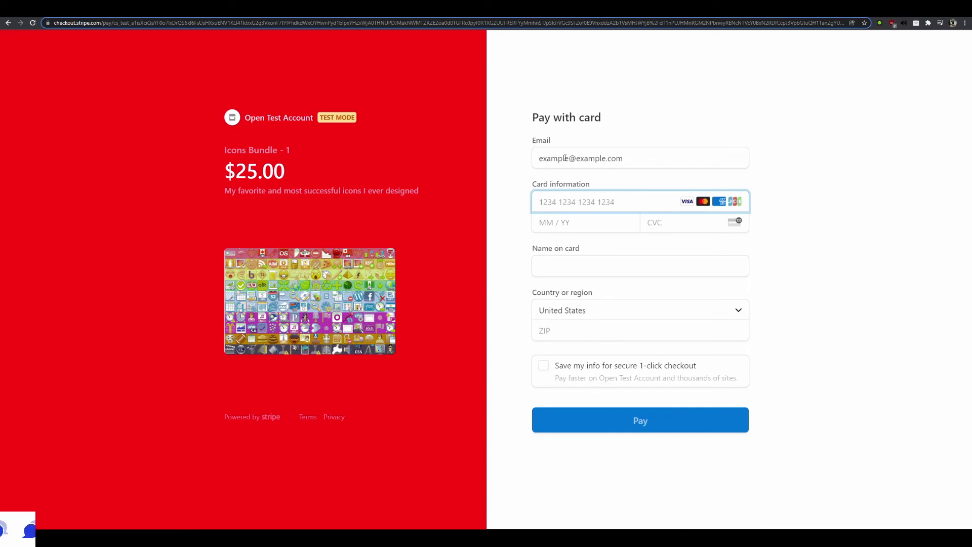
text(4242 4242 4242 4242)
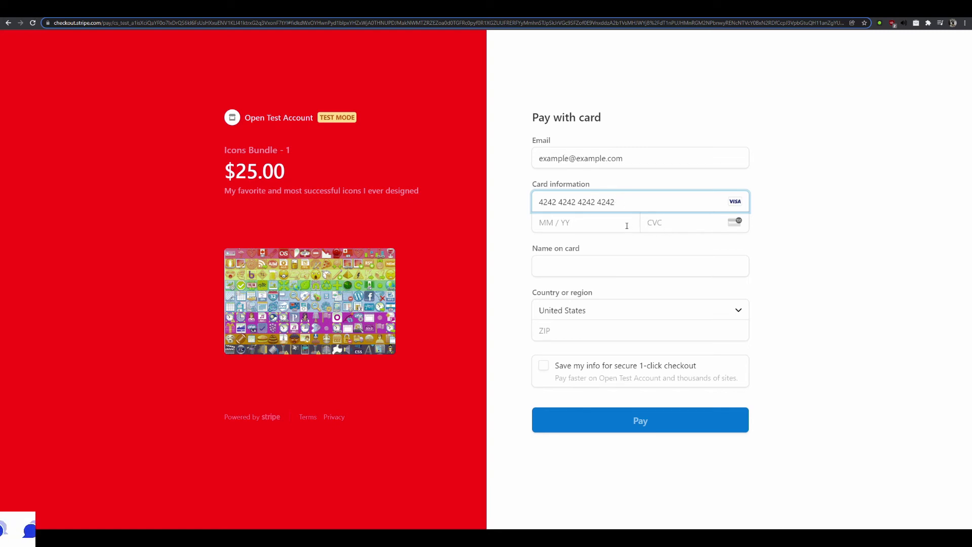
drag(618, 202, 537, 203)
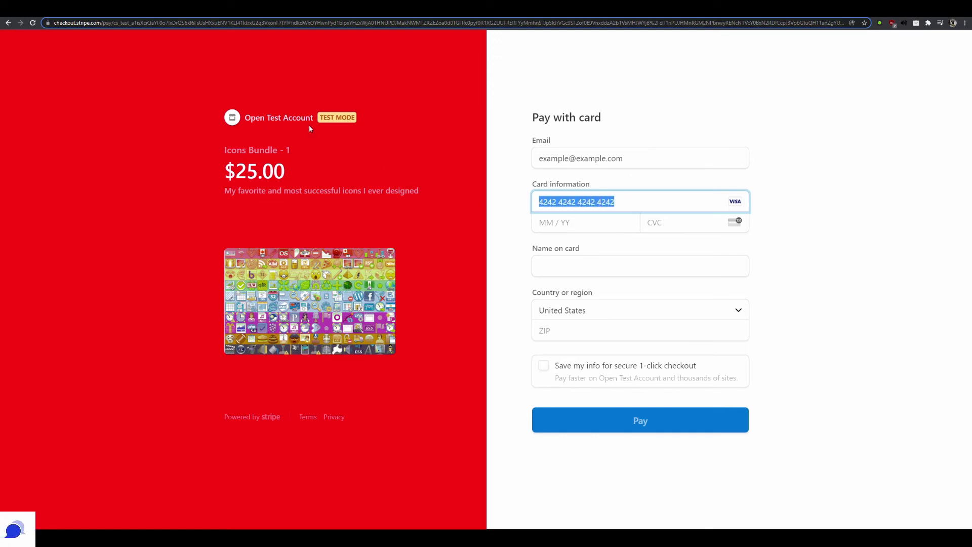
Add the test expiry date, CVC, cardholder name and ZIP code, then submit the $25.00 payment
click(545, 224)
text(1)
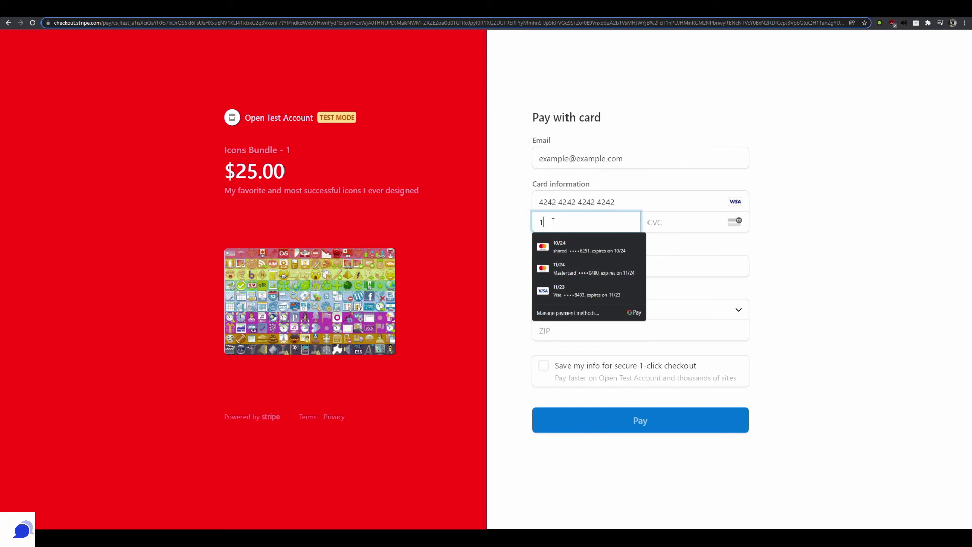
text(2 /)
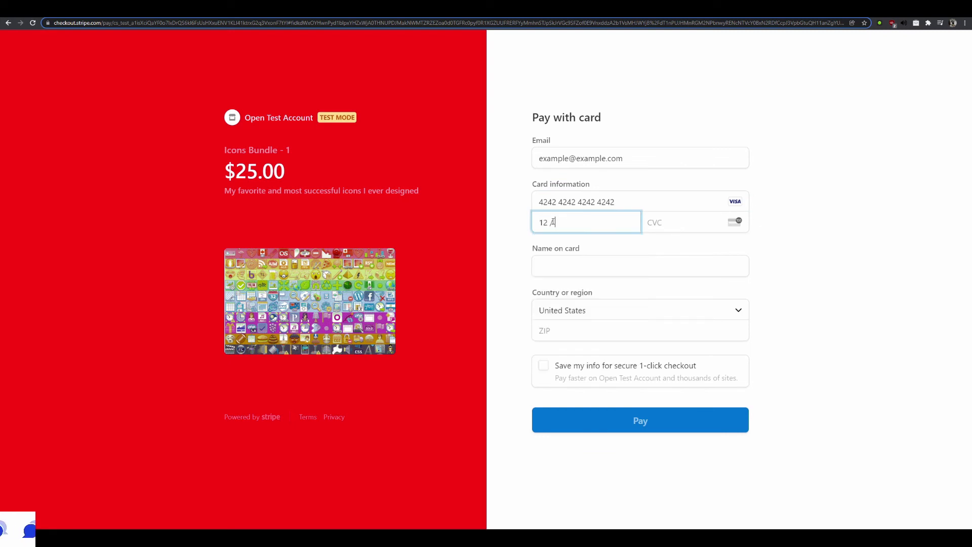
text(24)
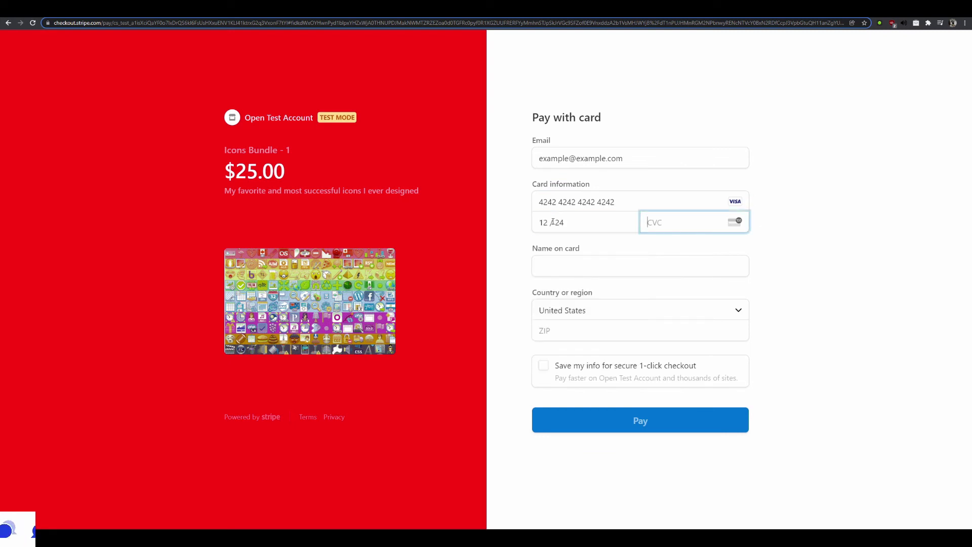
text(123)
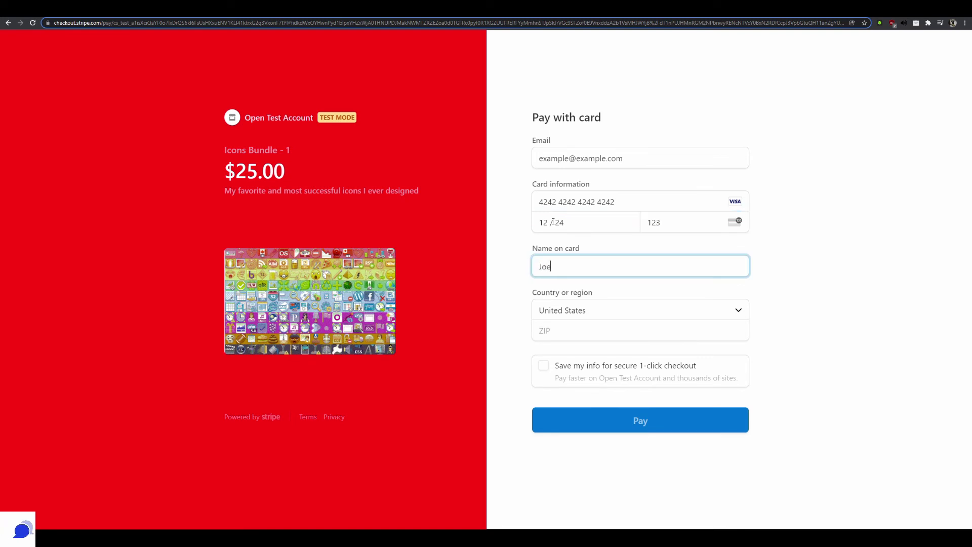
text(Joe Example)
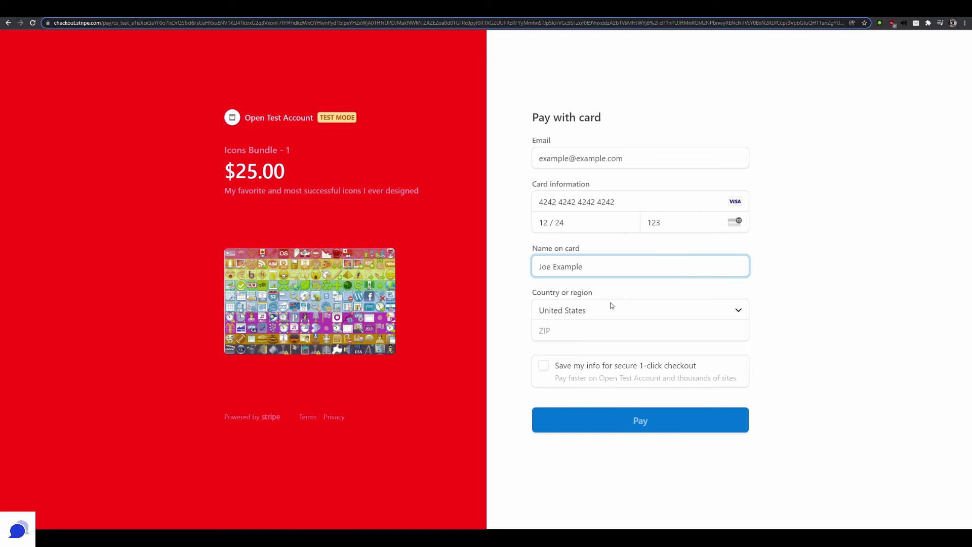
click(566, 333)
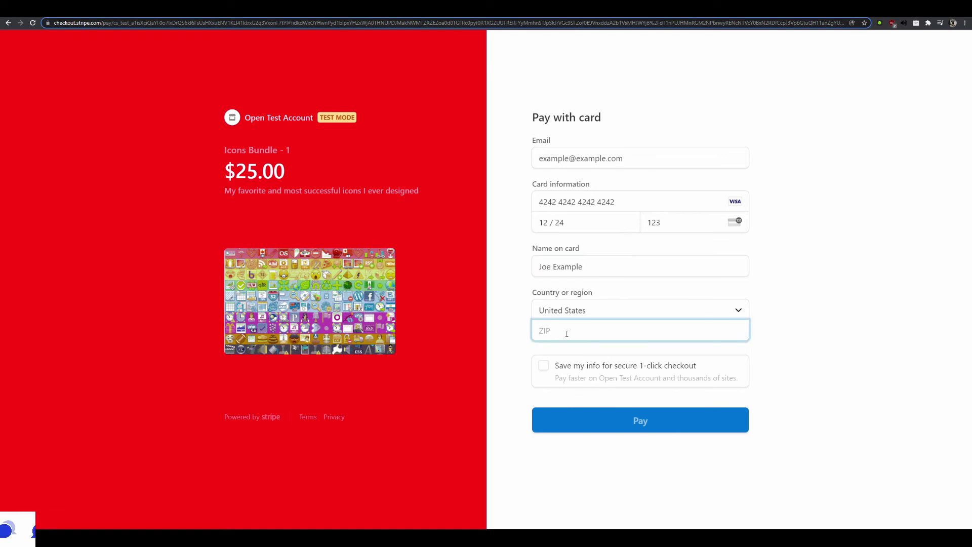
text(78701)
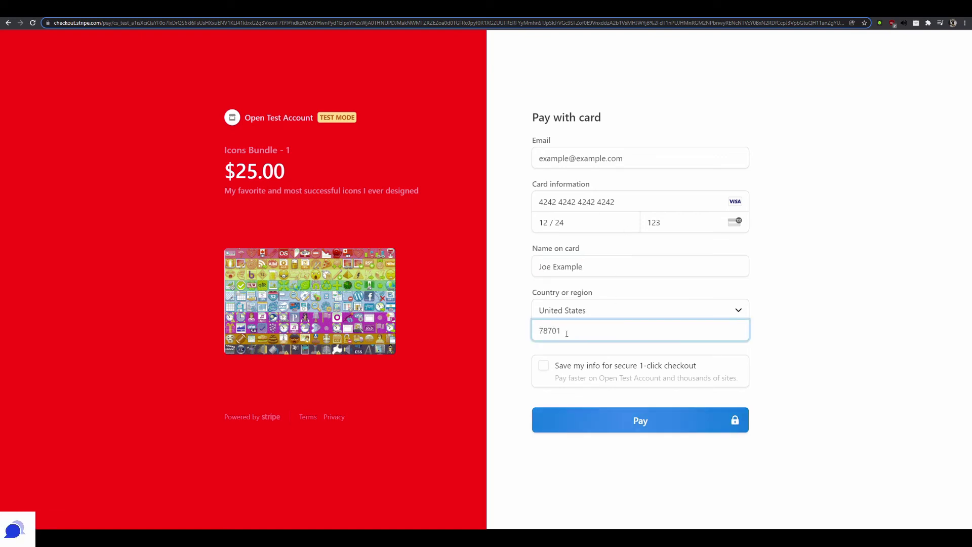
click(419, 233)
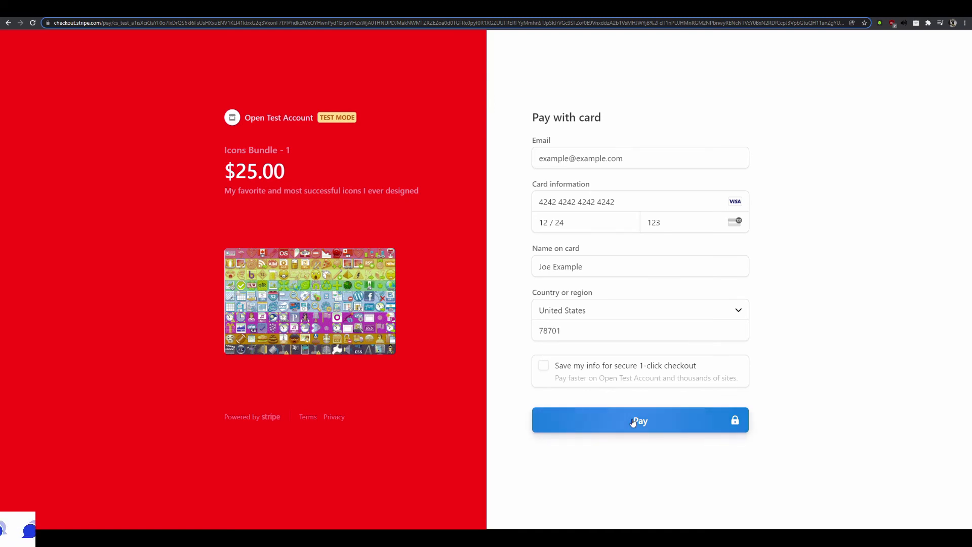
click(632, 423)
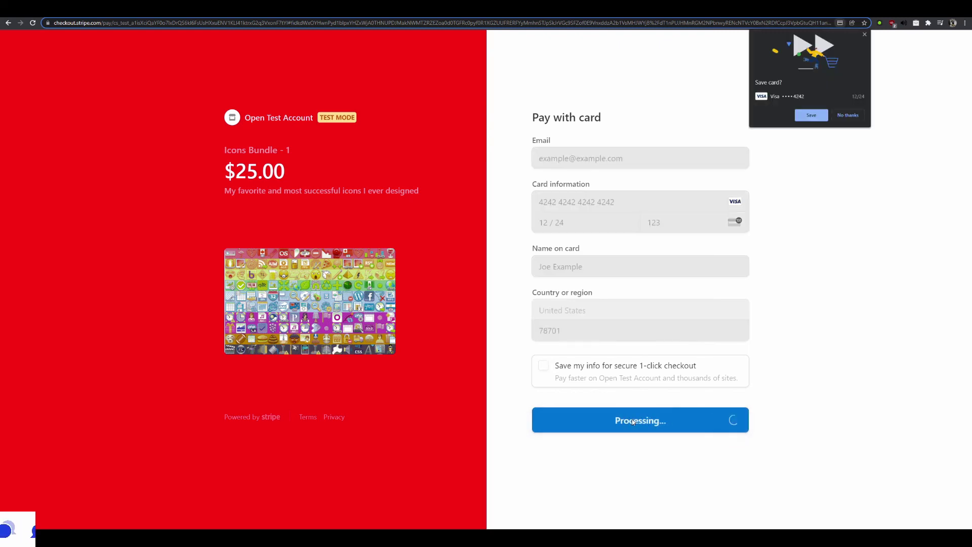
Decline saving the card, review the Thank you page, then view Webflow's Ecommerce plans ($29, $74, $212)
click(864, 35)
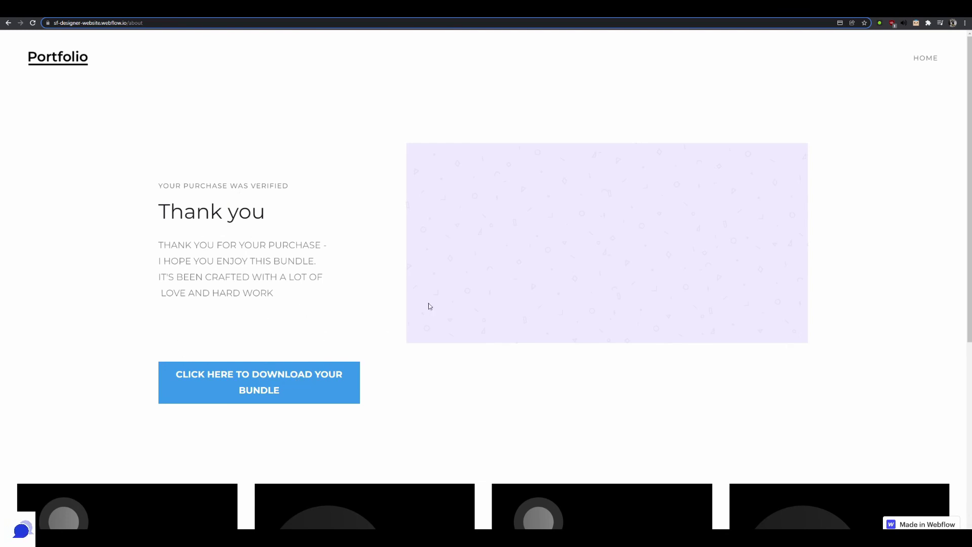
scroll(516, 312, down, 2)
scroll(517, 312, up, 2)
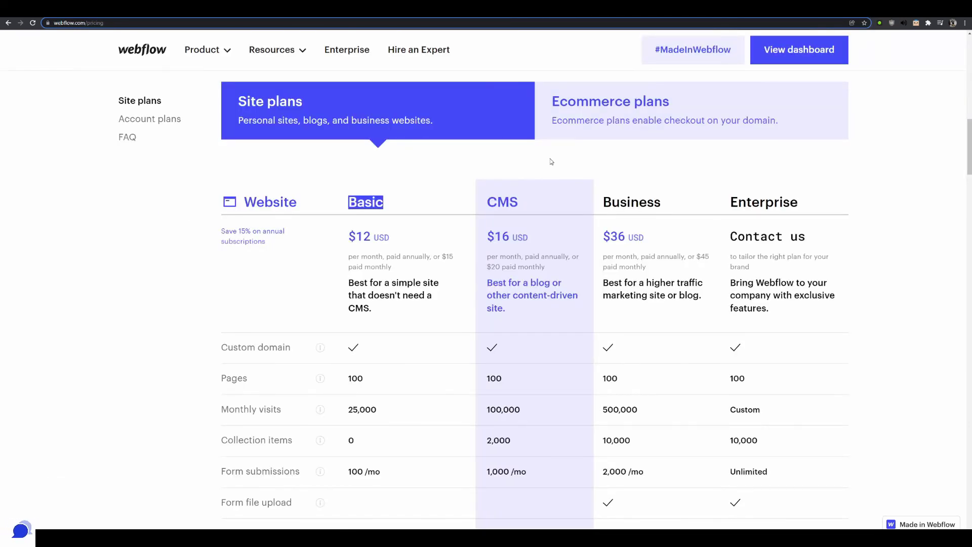
click(613, 113)
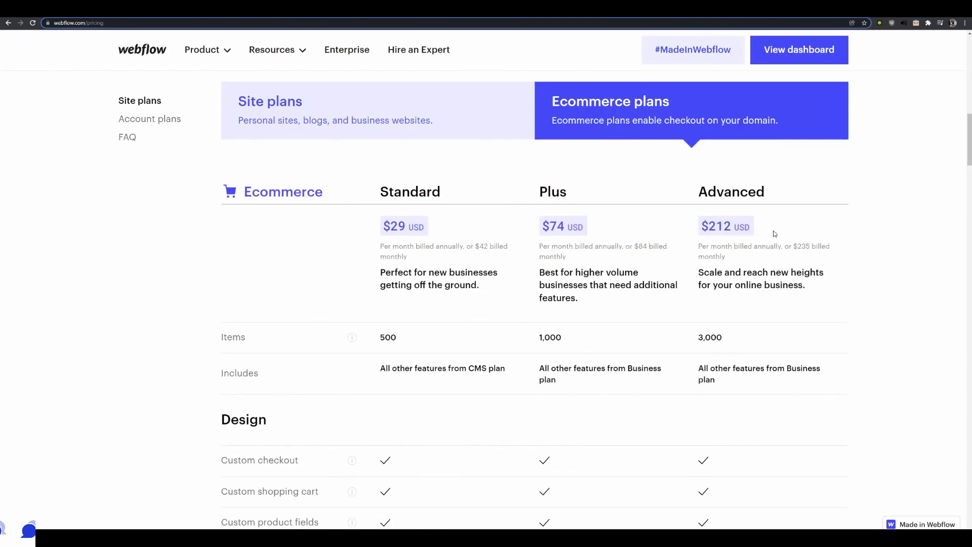